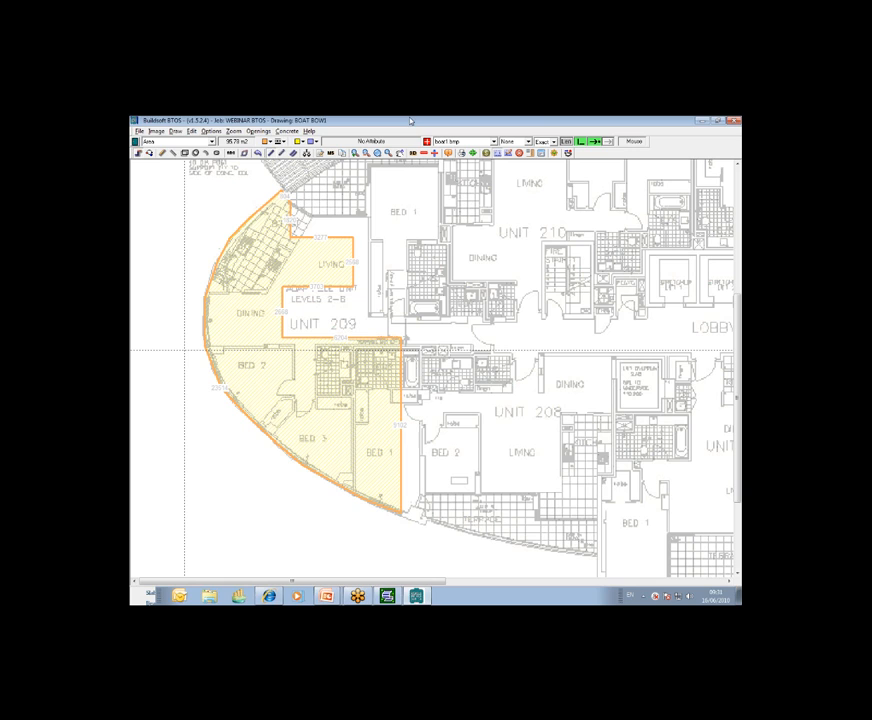
Step: Return the BOAT BOW1 drawing's area to the curved work calc sheet and go back to the trade breakup
click(176, 131)
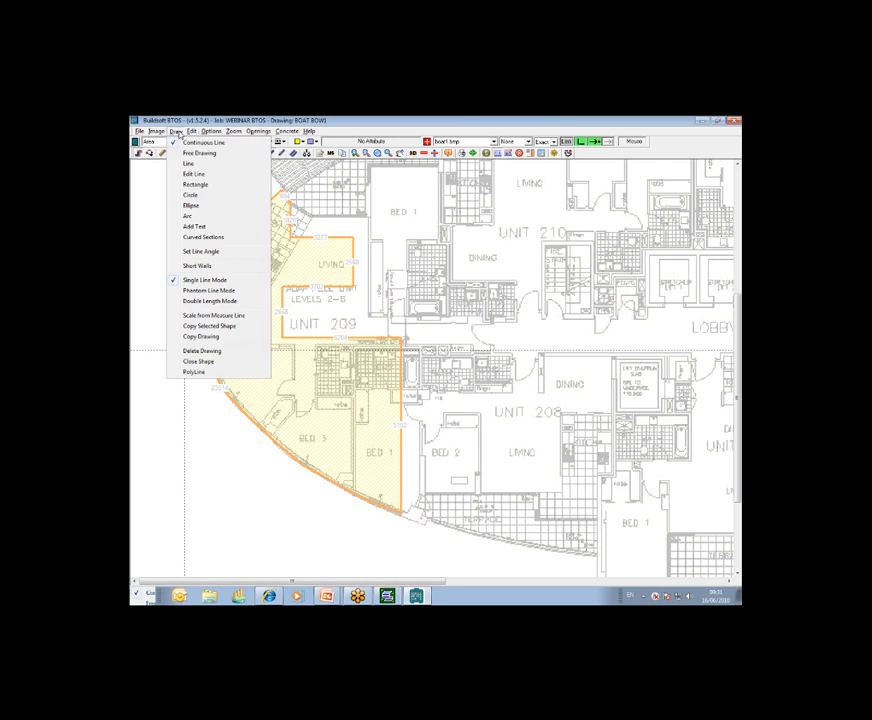
click(220, 241)
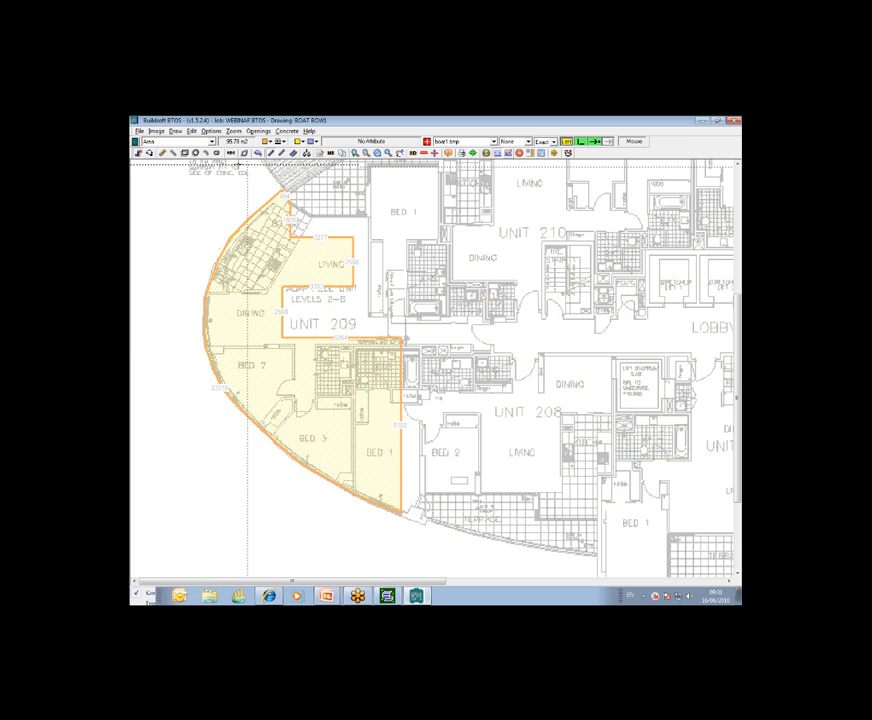
click(135, 142)
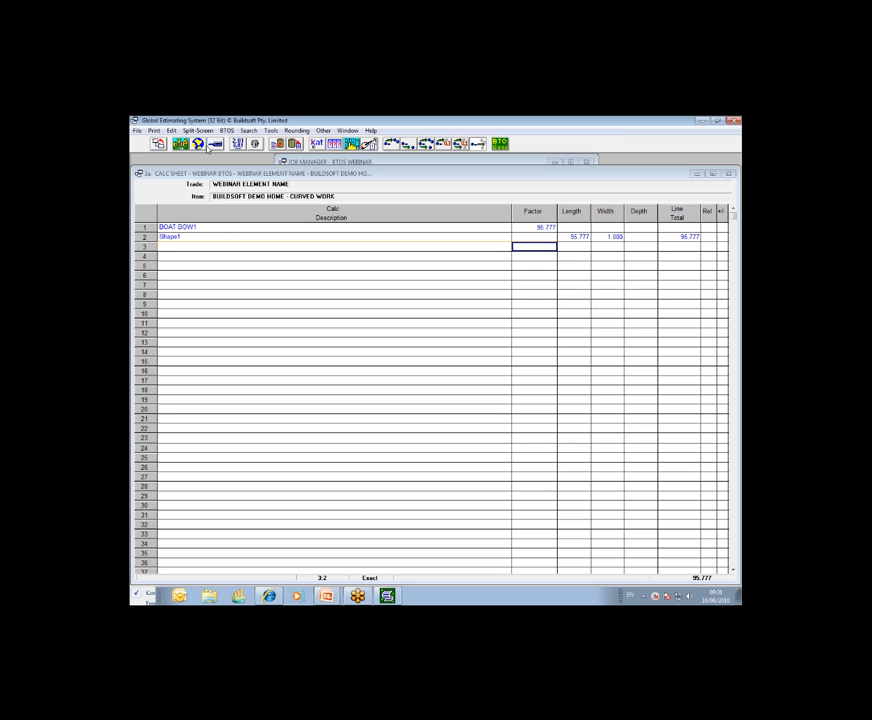
click(181, 143)
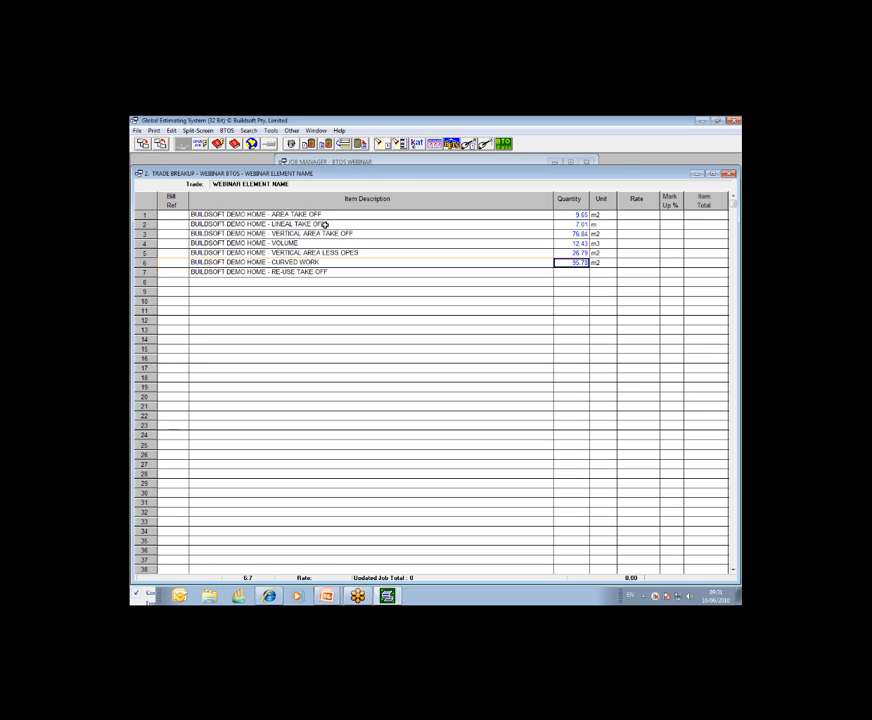
Step: Reopen the BOAT BOW1 drawing from the calc sheet of the curved work item
click(570, 272)
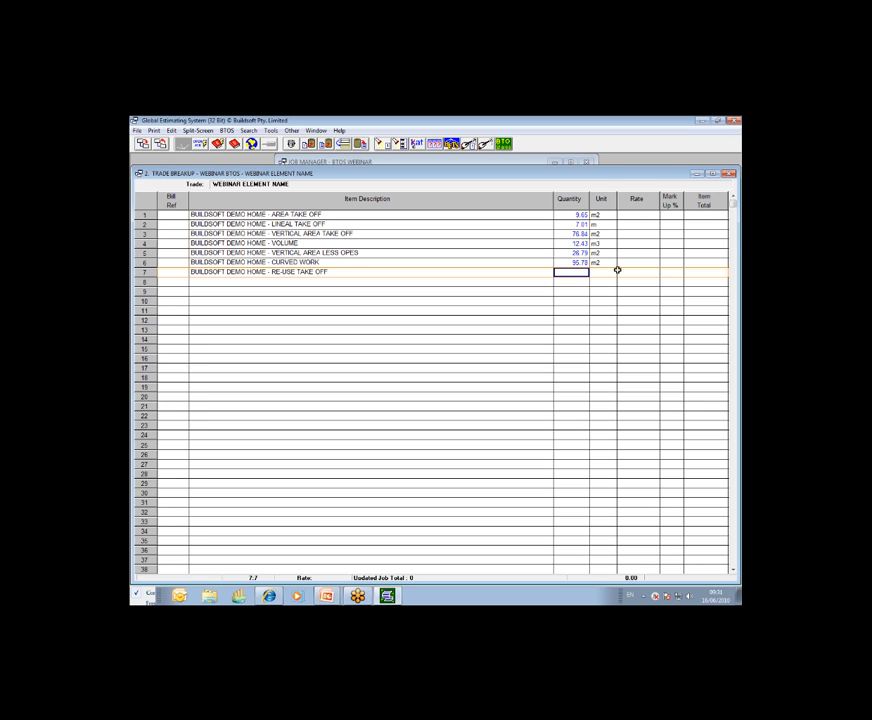
click(739, 242)
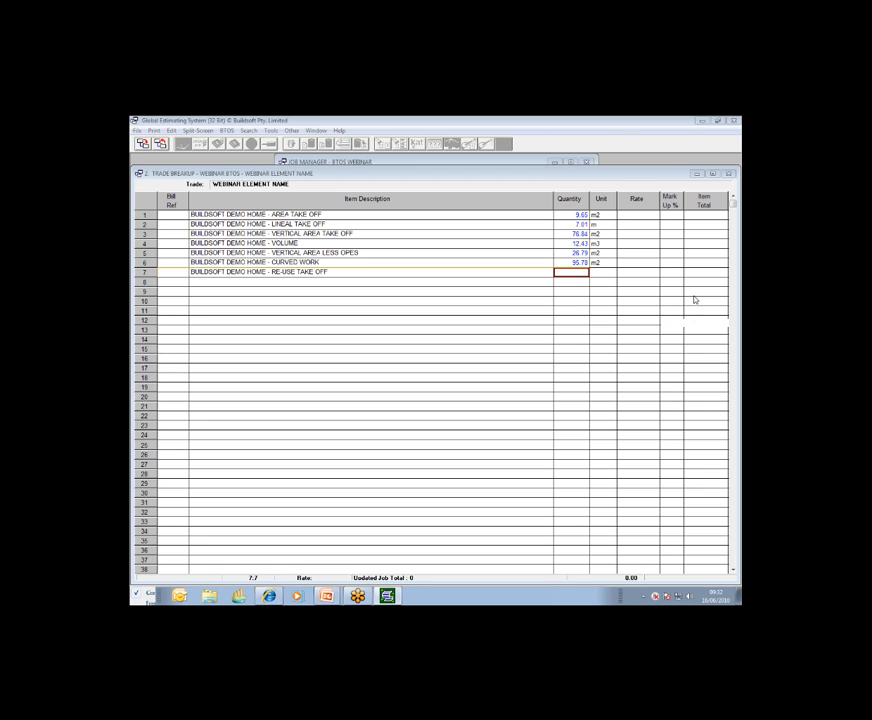
click(577, 263)
double_click(577, 263)
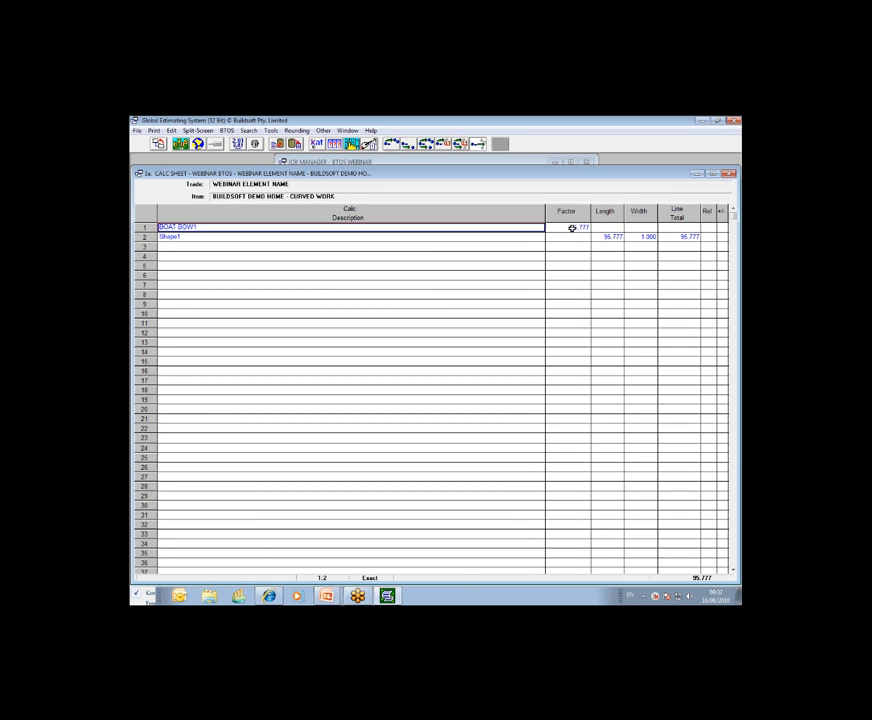
click(576, 228)
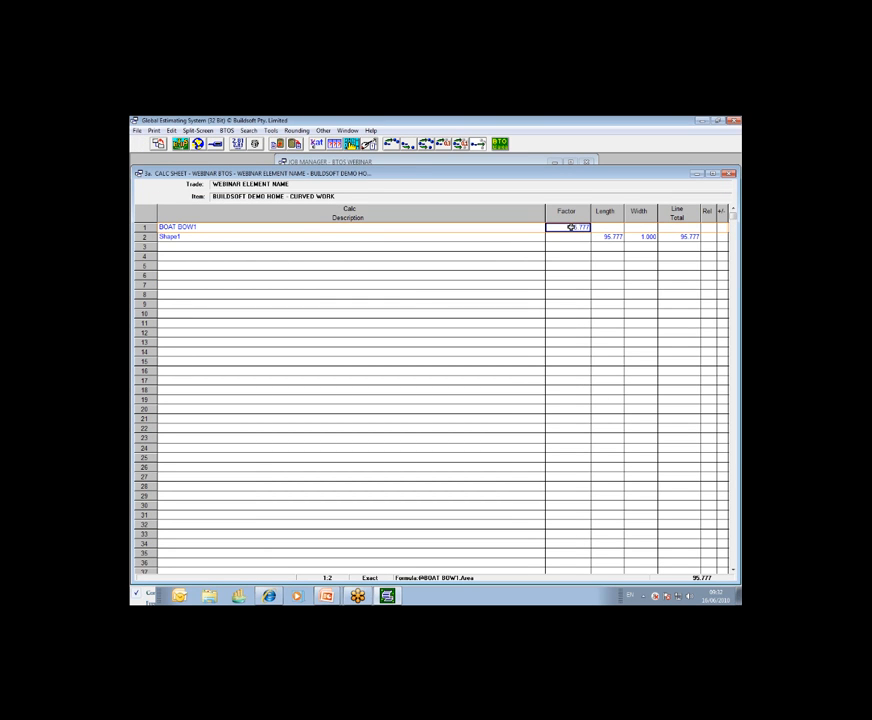
click(198, 145)
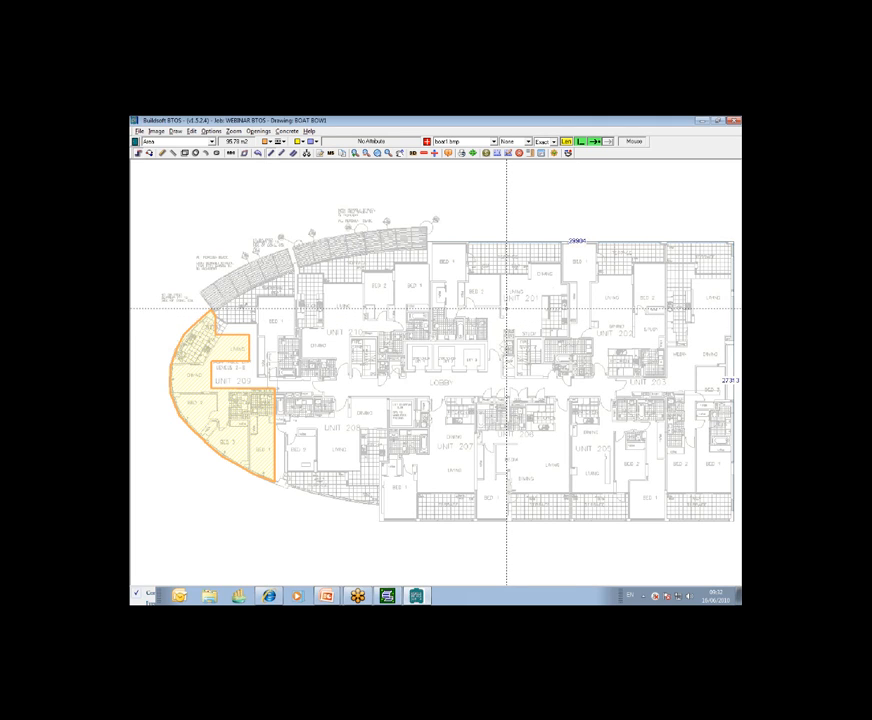
click(737, 212)
click(692, 248)
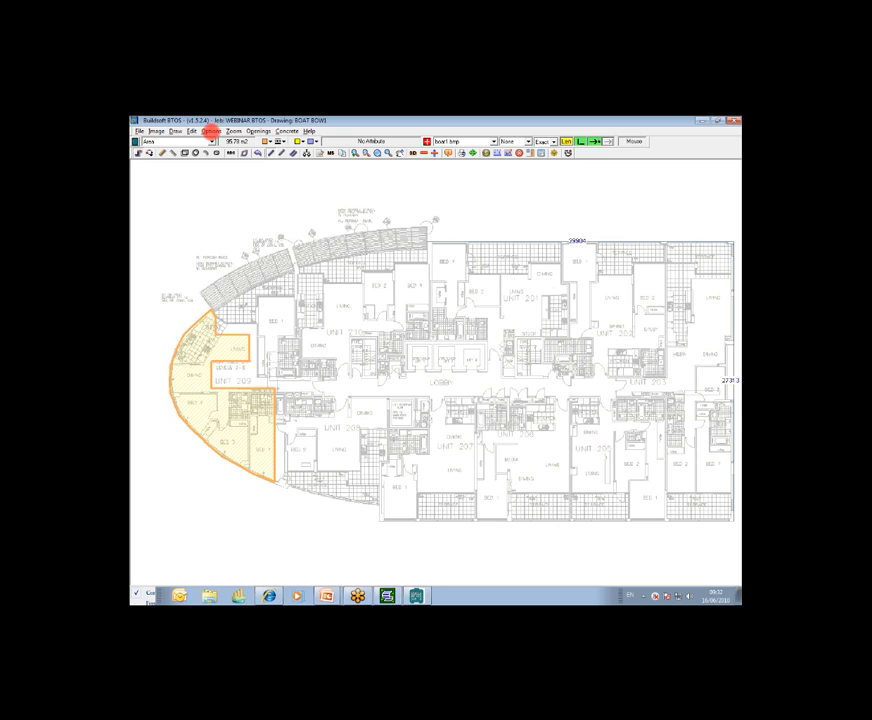
Step: Examine the effects settings of the take-off drawing, especially the option to reload the last image file
click(213, 133)
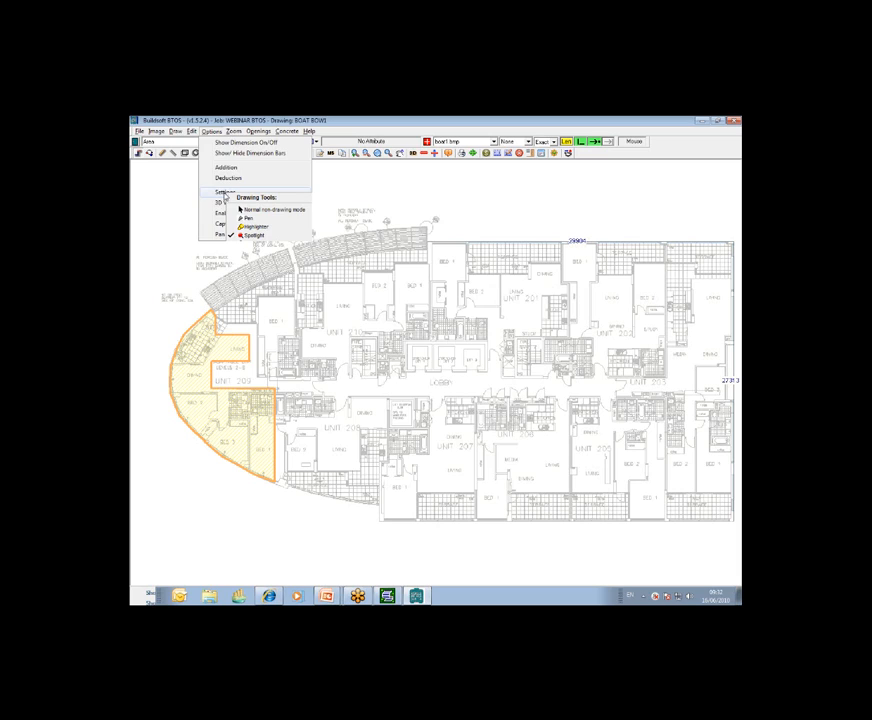
click(226, 191)
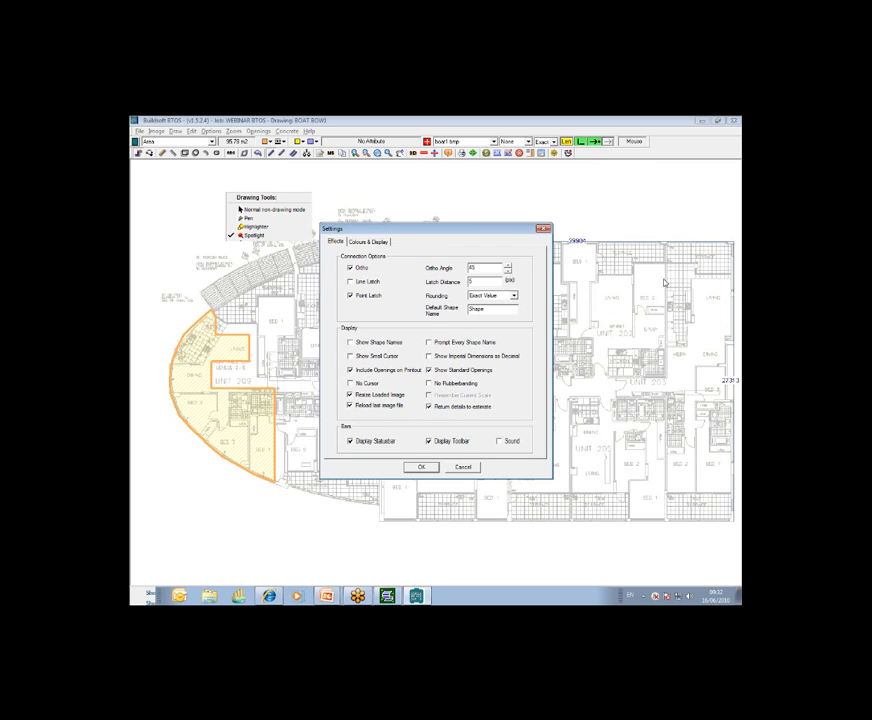
click(272, 235)
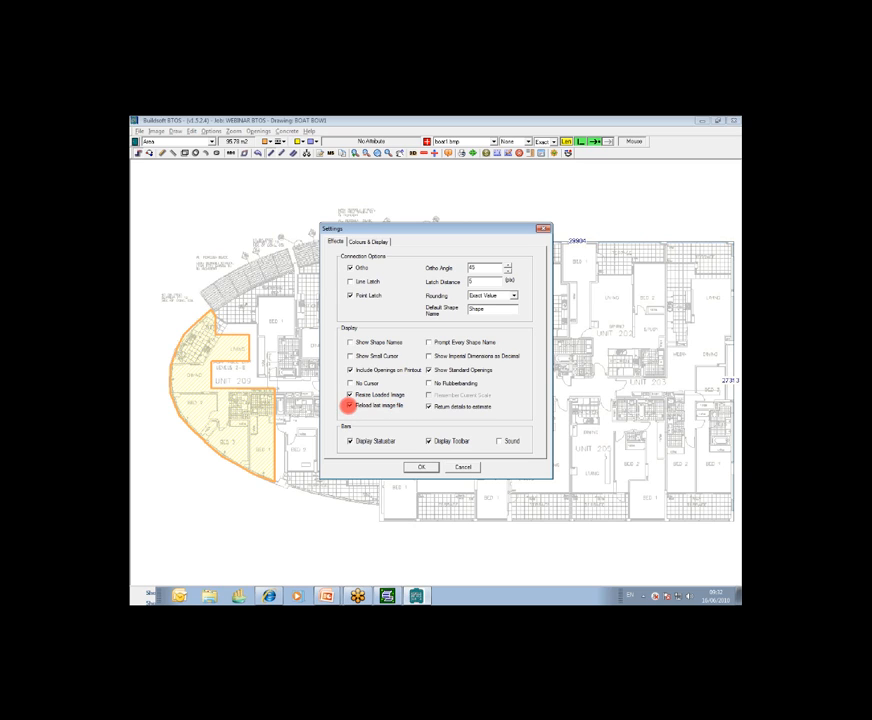
key(Escape)
click(462, 467)
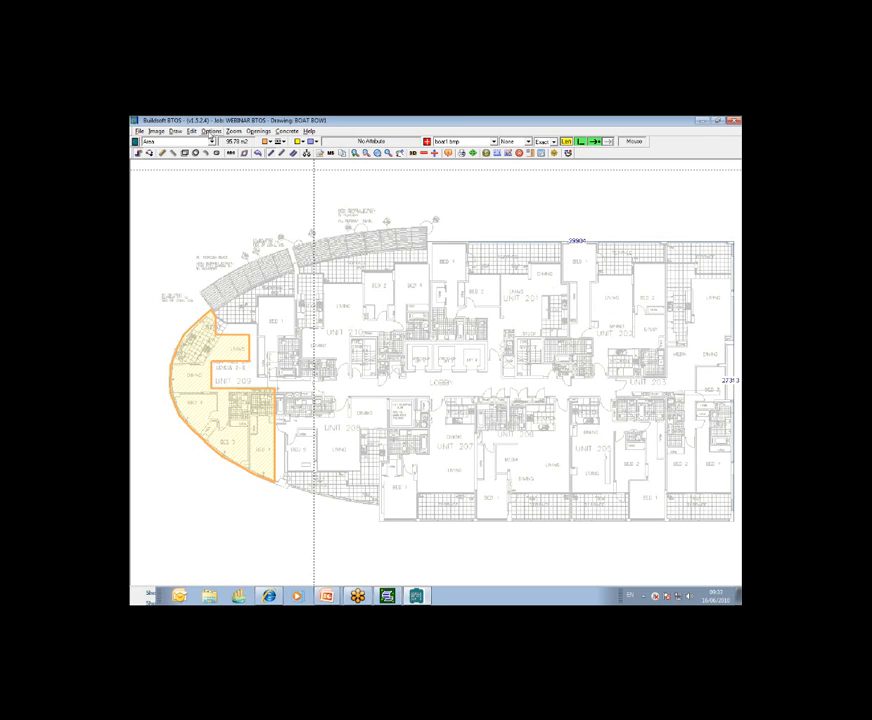
click(210, 132)
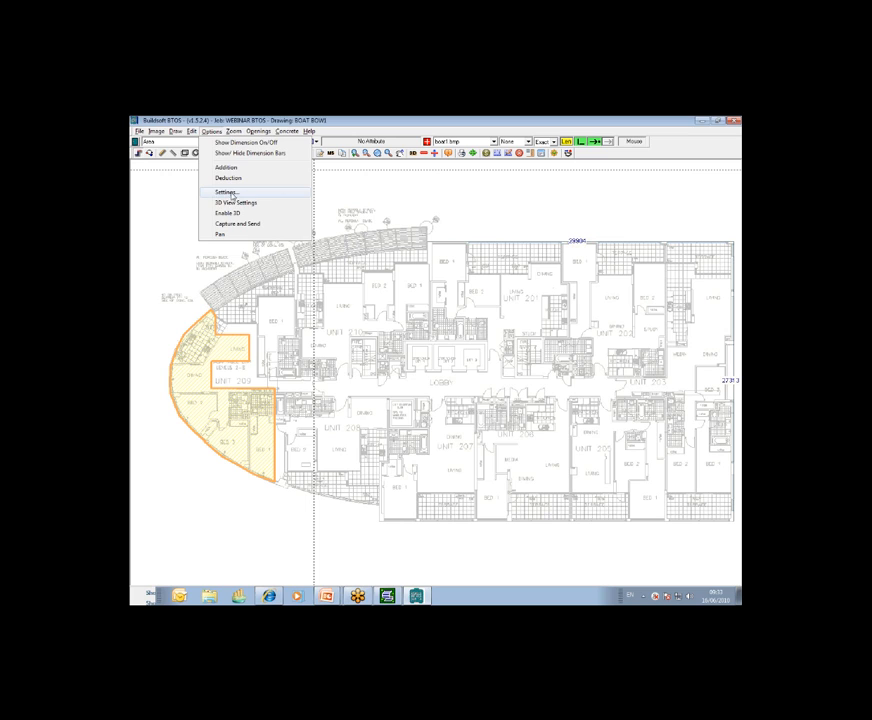
click(228, 192)
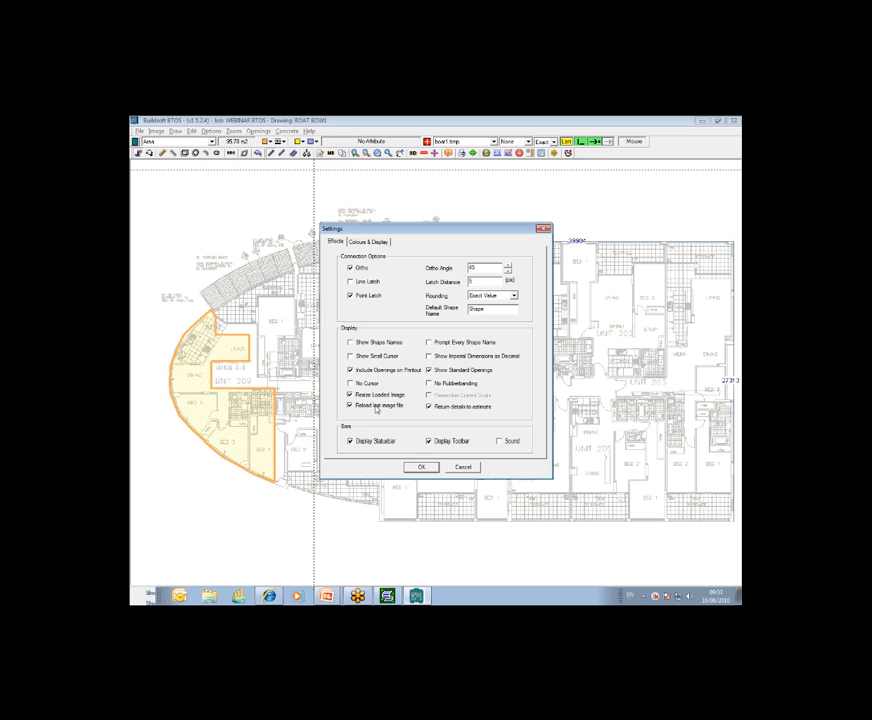
click(421, 467)
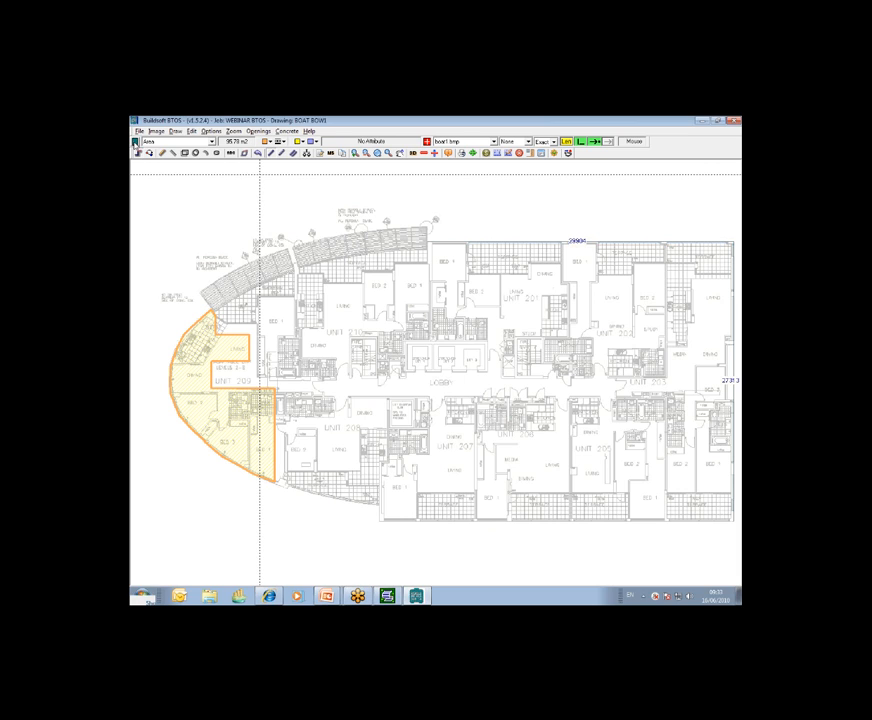
Step: Return to the trade breakup and open the calc sheet of the BUILDSOFT DEMO HOME - RE-USE TAKE OFF item
click(134, 141)
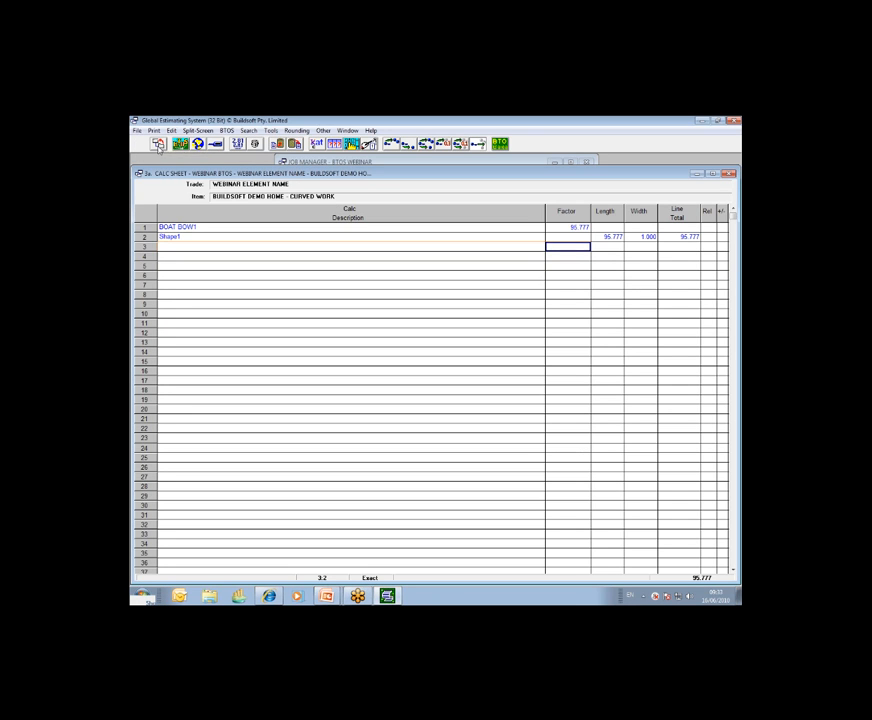
click(158, 145)
click(569, 273)
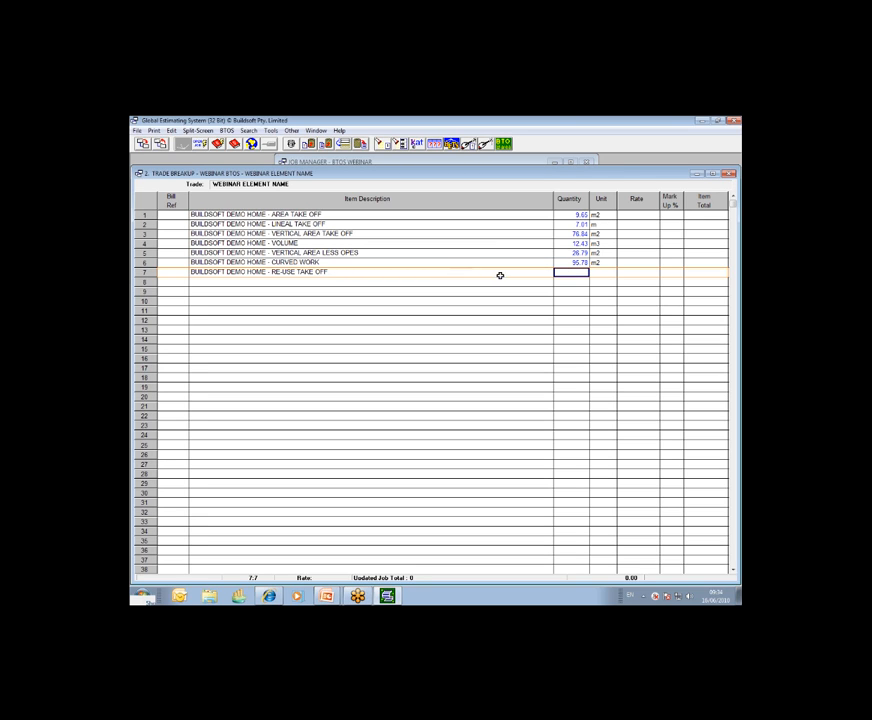
double_click(570, 272)
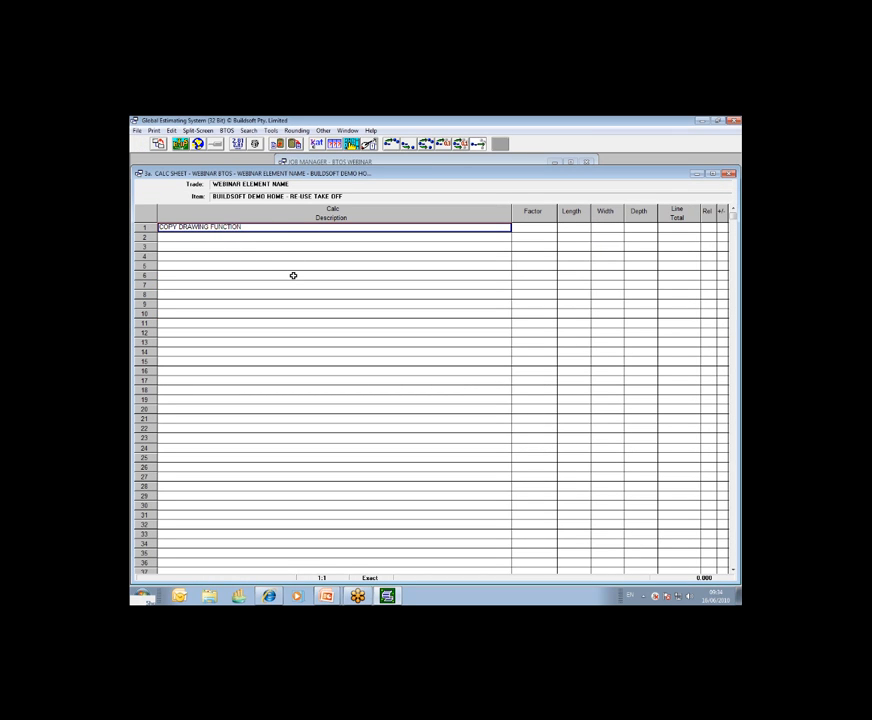
Step: Open a take-off drawing for the COPY DRAWING FUNCTION line of the calc sheet
click(738, 216)
click(698, 248)
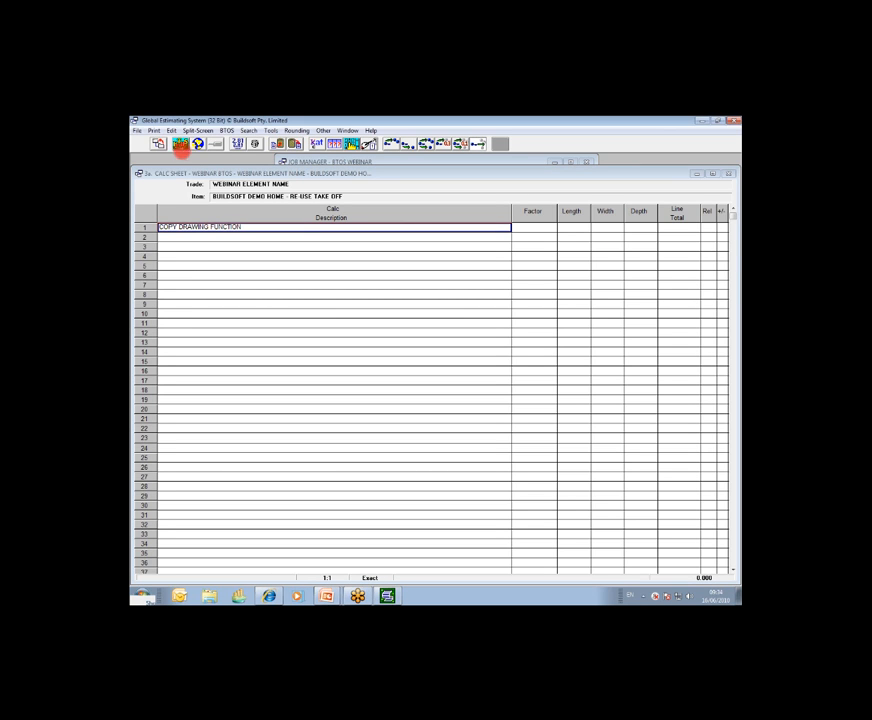
right_click(196, 146)
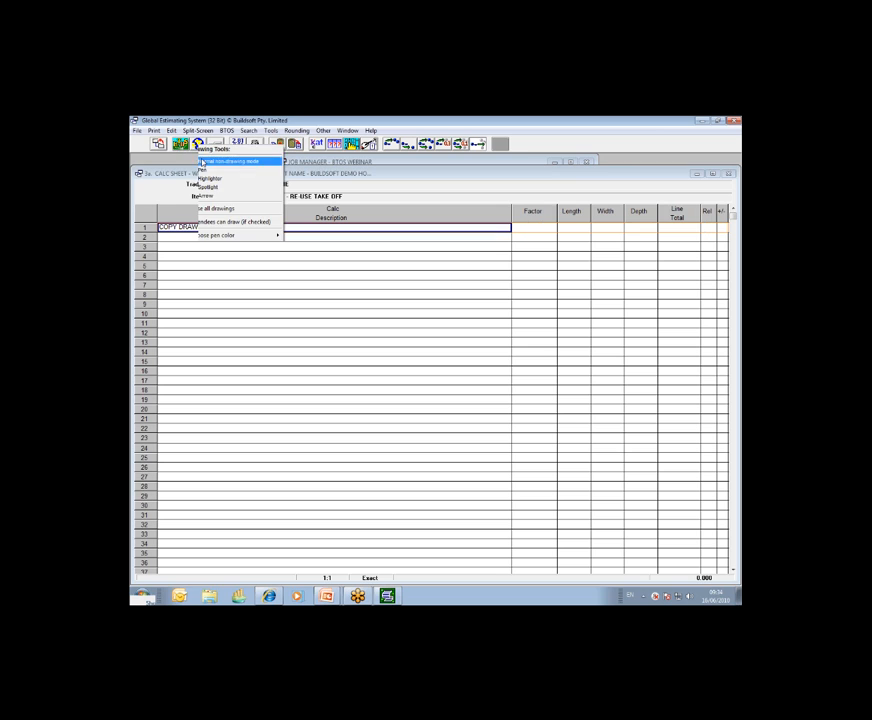
click(203, 162)
click(181, 145)
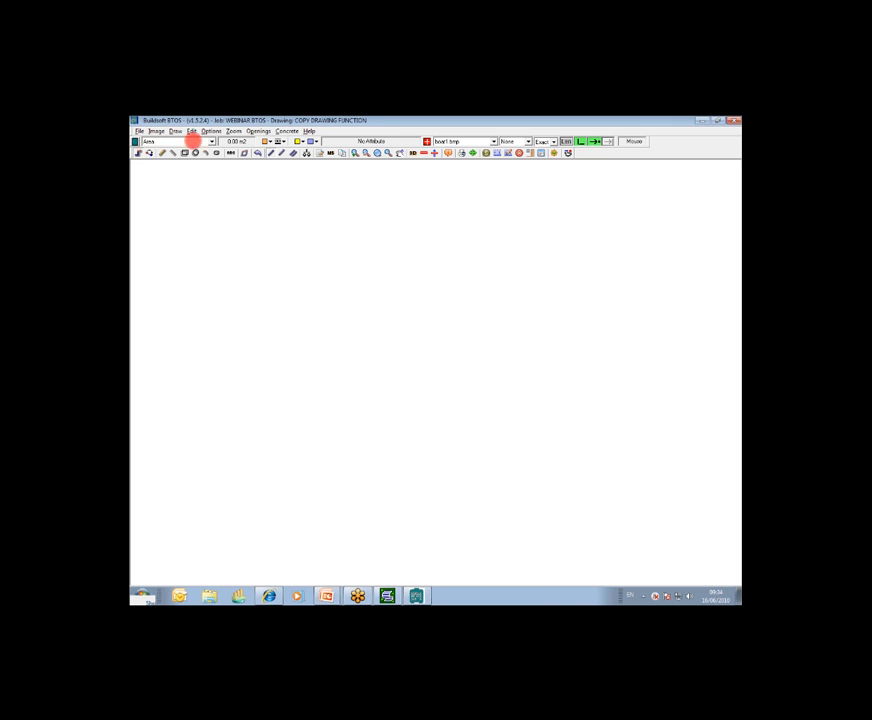
Step: Set the measurement type of the COPY DRAWING FUNCTION drawing to Lineal Metres
click(217, 152)
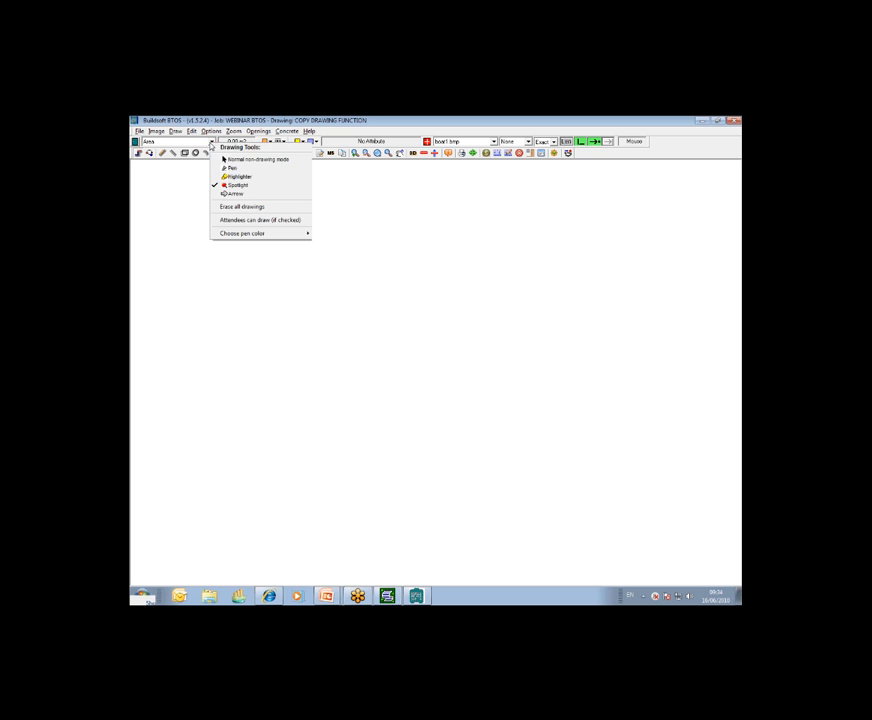
click(221, 158)
click(211, 141)
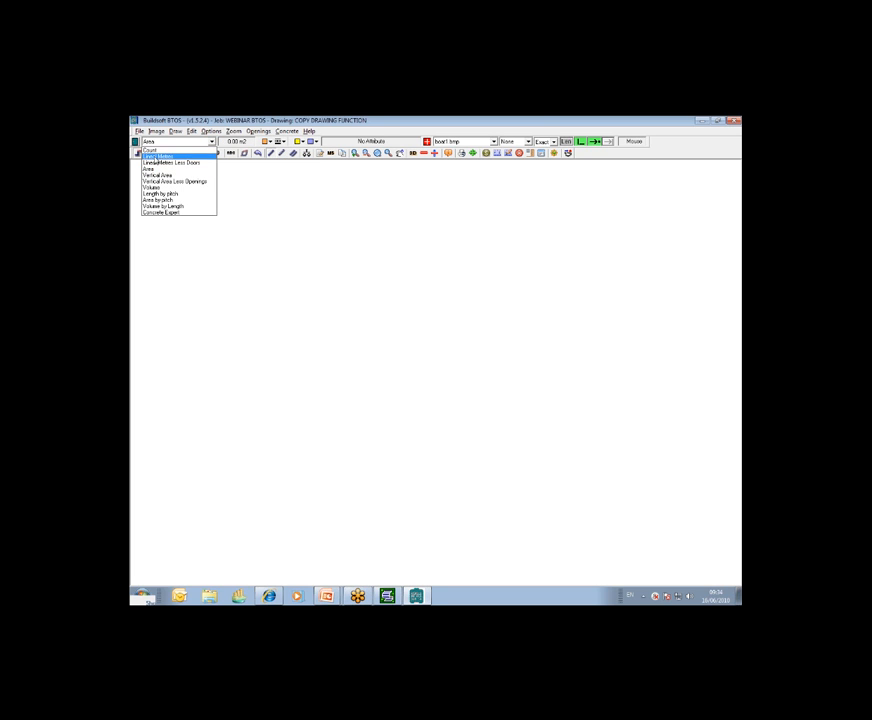
click(155, 157)
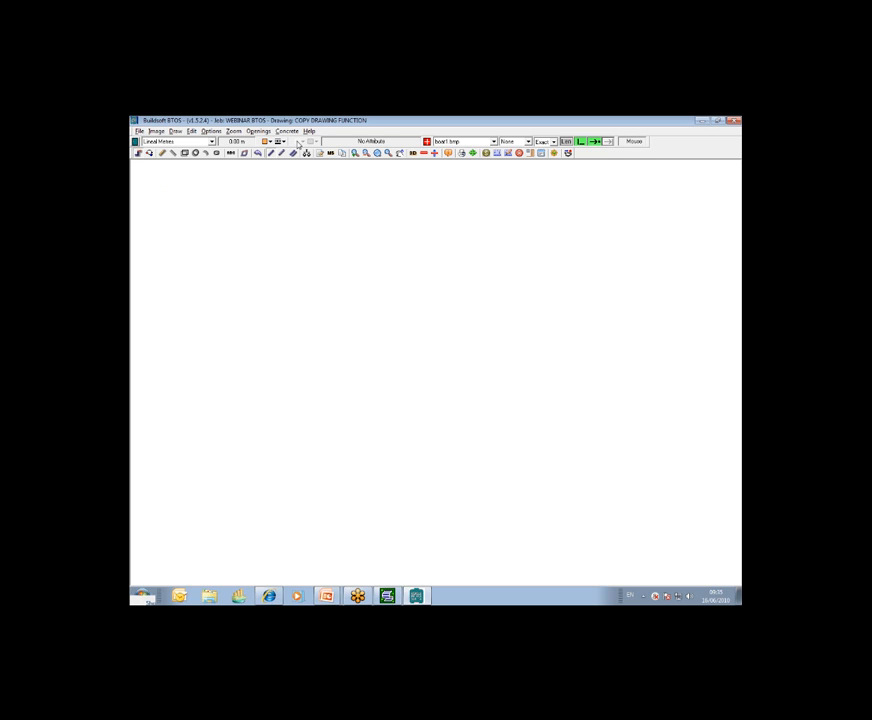
Step: Load the DEMOHOME.DXF image from the current job's image list into the drawing
click(737, 214)
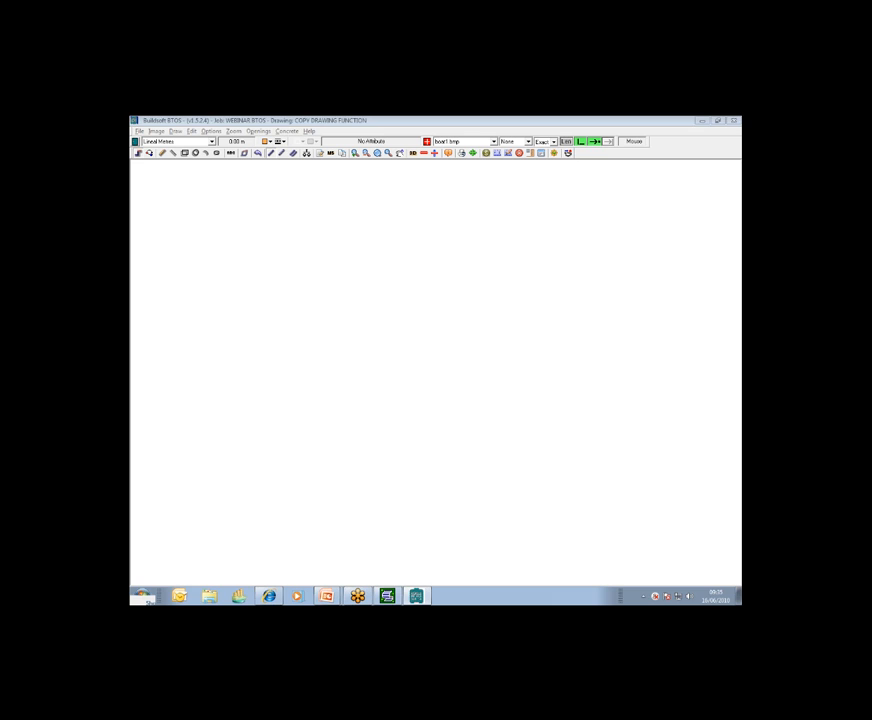
click(525, 233)
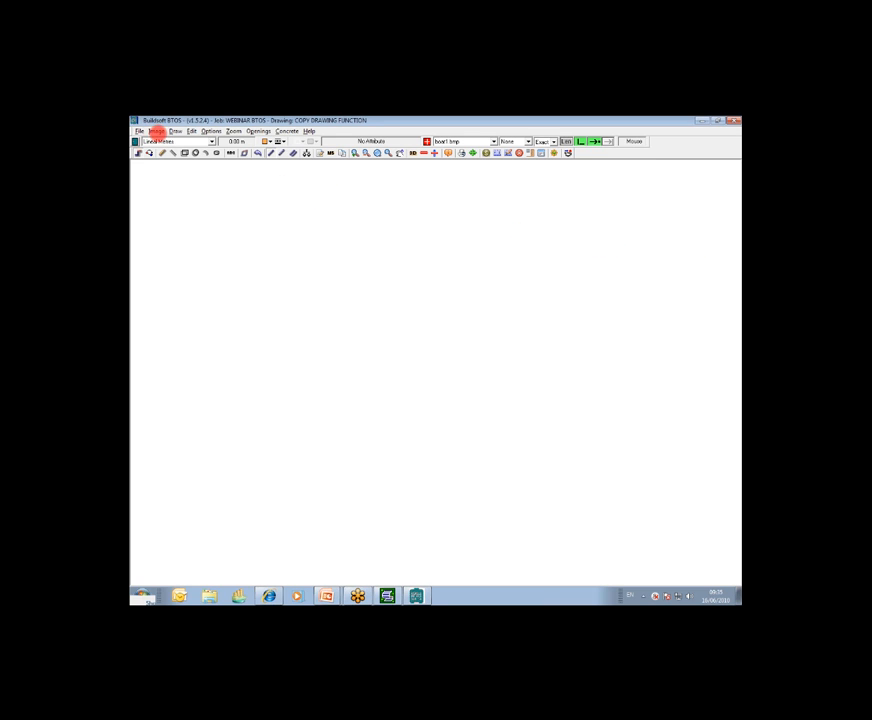
click(157, 131)
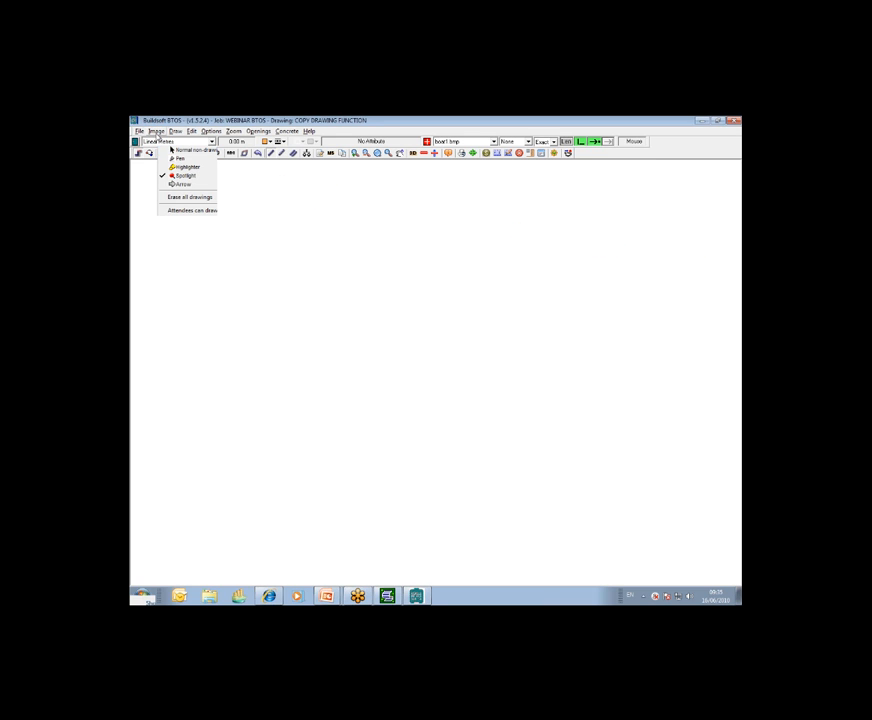
click(157, 133)
right_click(168, 146)
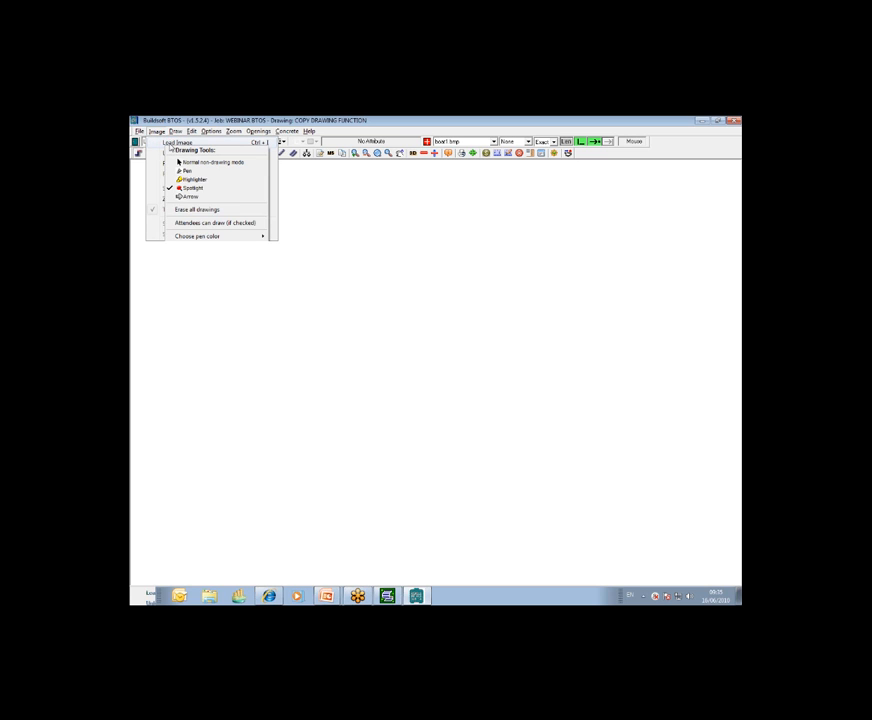
click(176, 142)
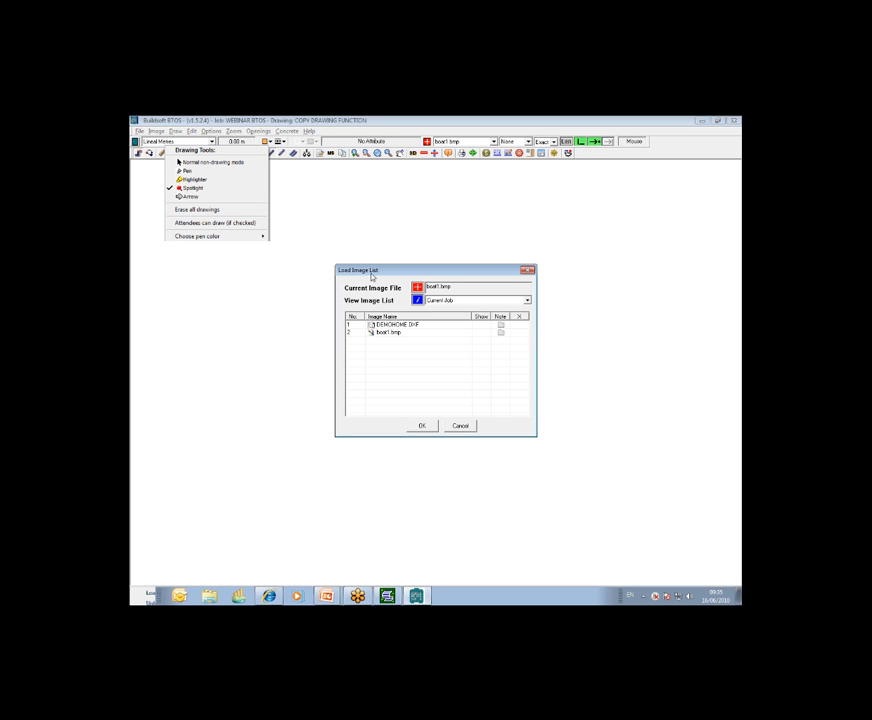
click(200, 187)
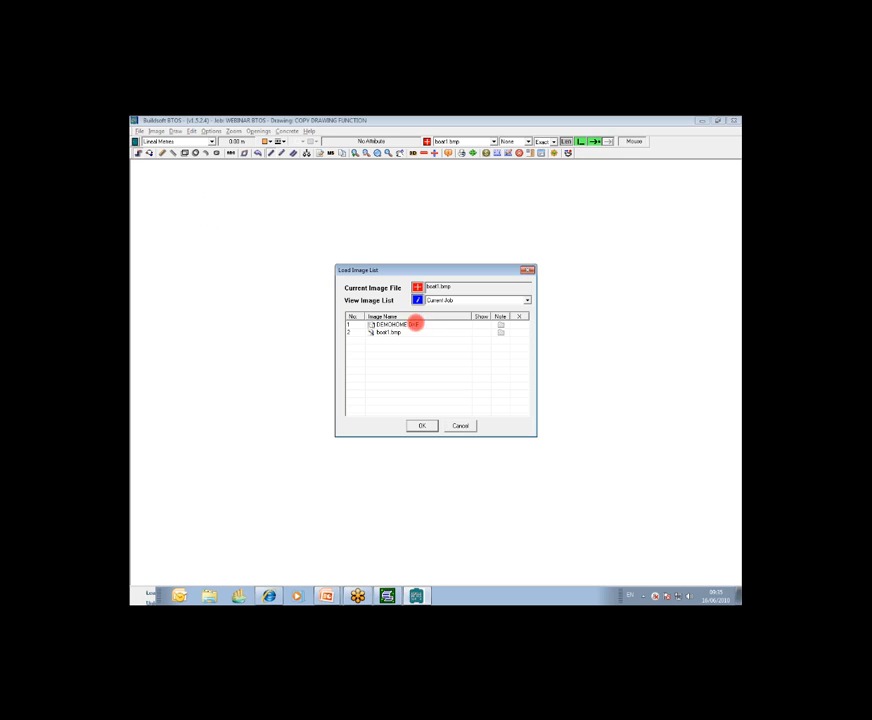
click(480, 325)
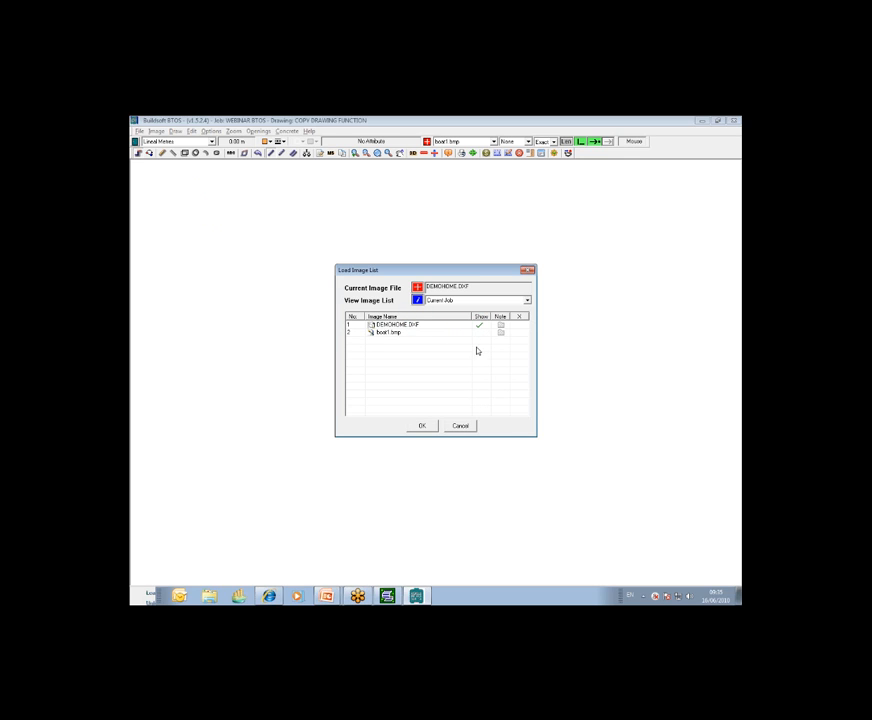
click(424, 427)
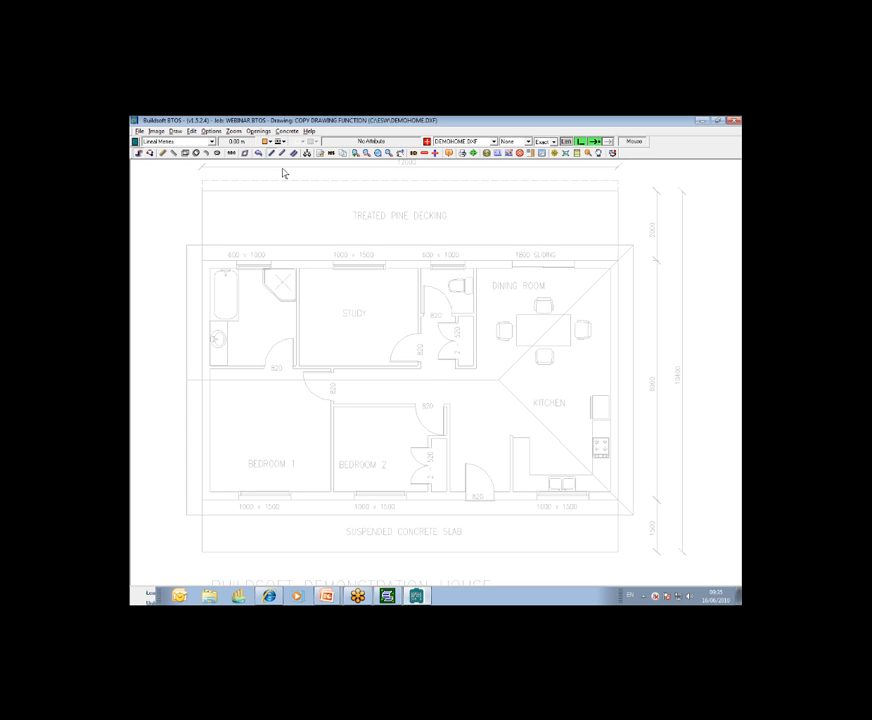
click(734, 205)
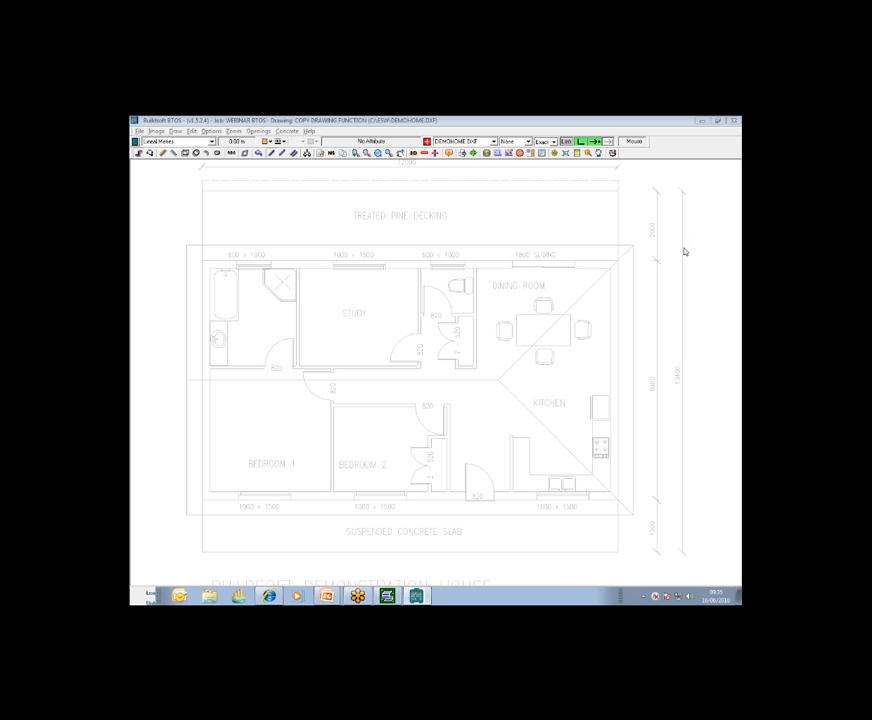
Step: Start the Copy Drawing function and choose WEBINAR BTOS as the source job
click(539, 243)
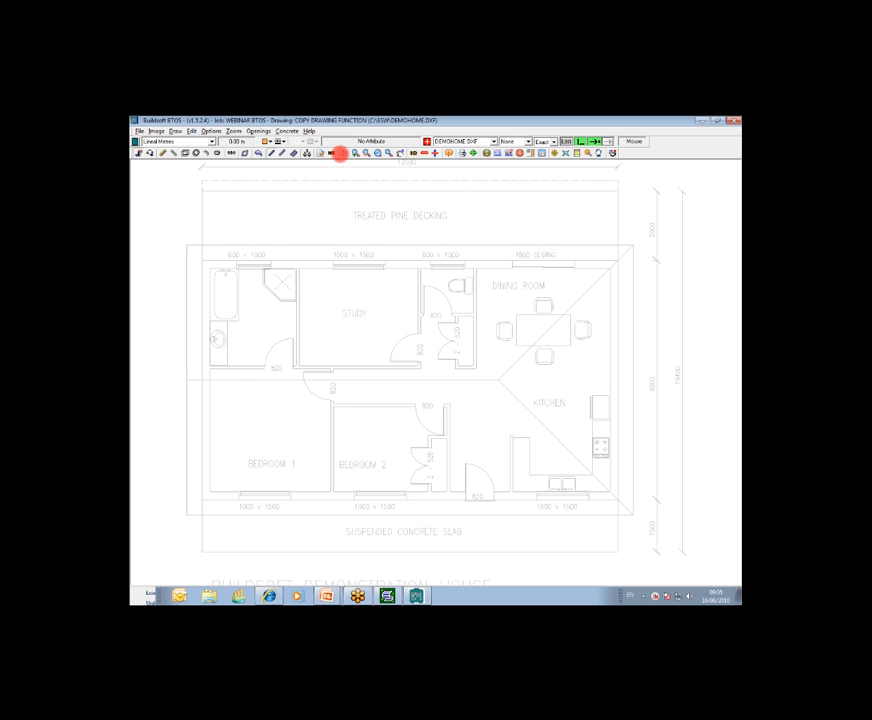
click(342, 153)
drag(408, 284, 388, 234)
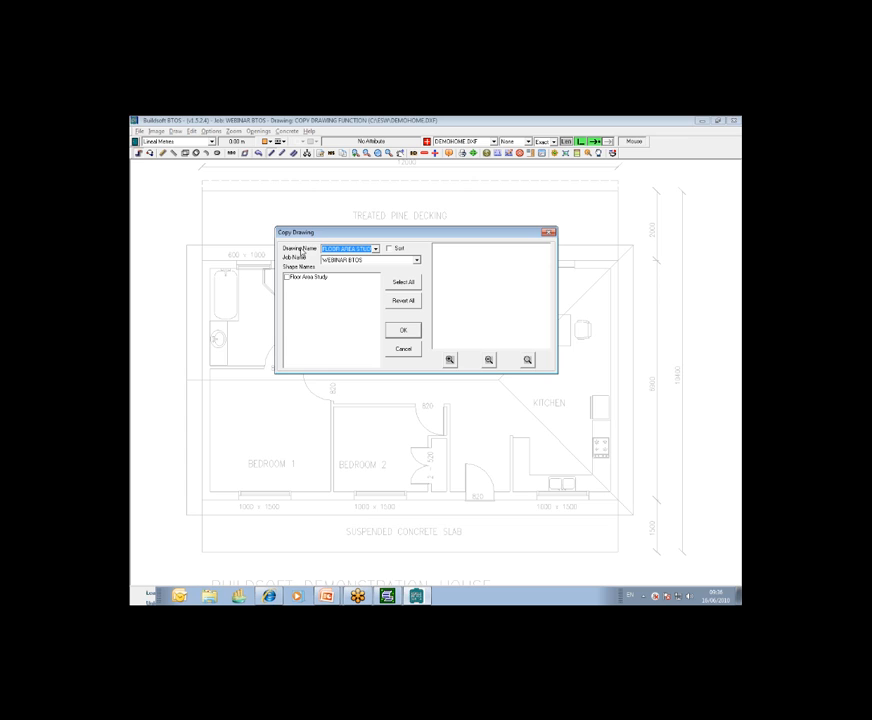
click(376, 249)
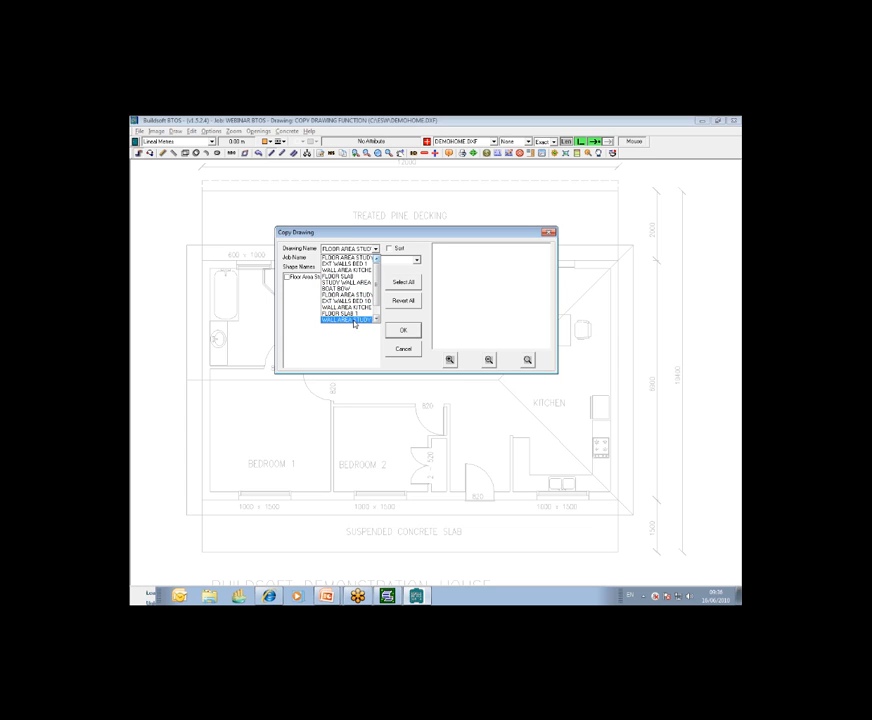
click(342, 258)
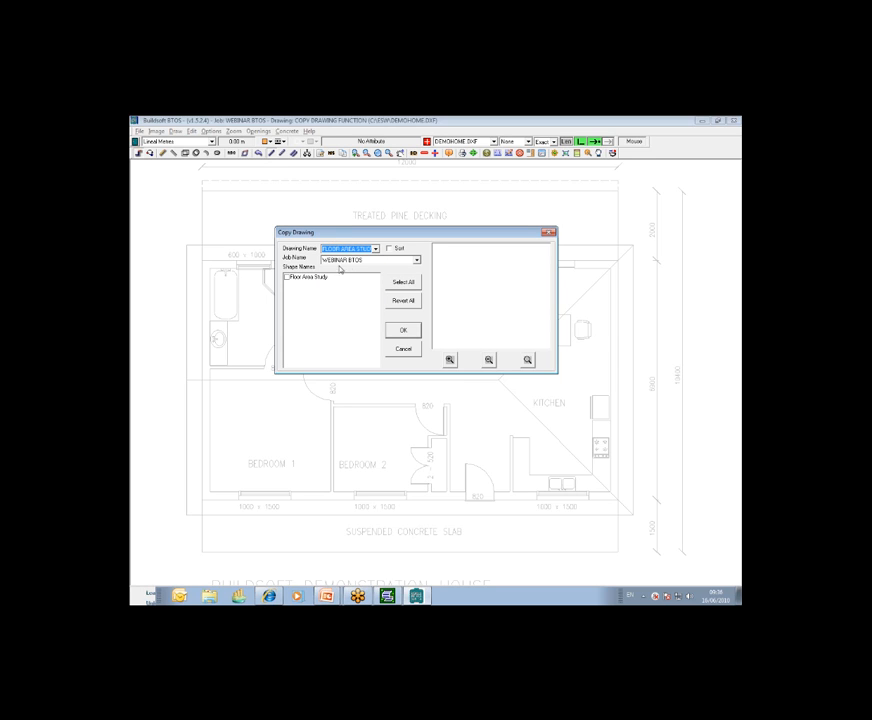
click(416, 261)
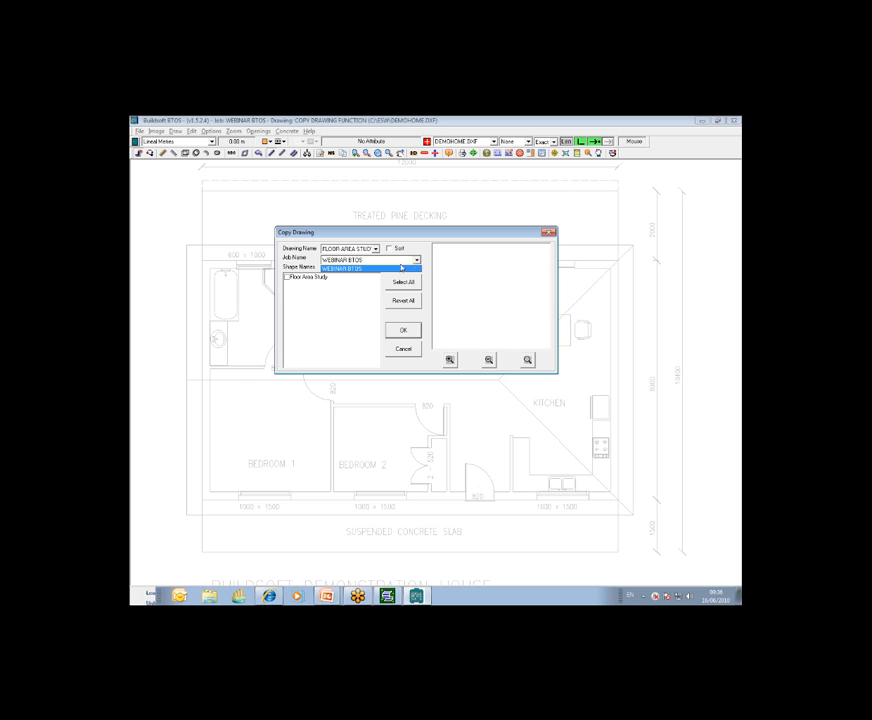
click(388, 268)
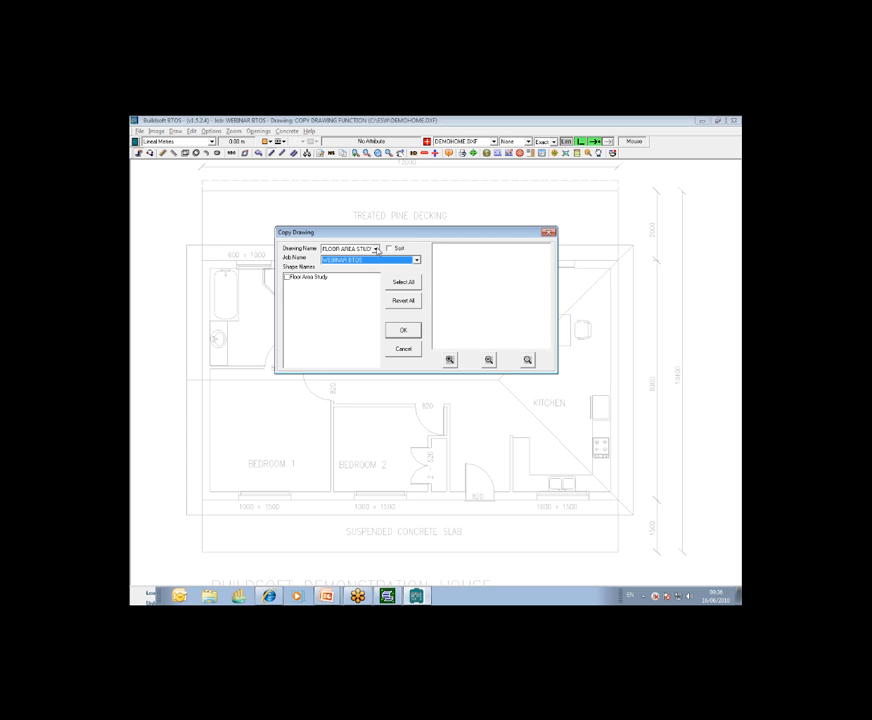
Step: Copy the Floor Area Study shape from the FLOOR AREA STUDY drawing and send its lengths to the calc sheet
click(376, 248)
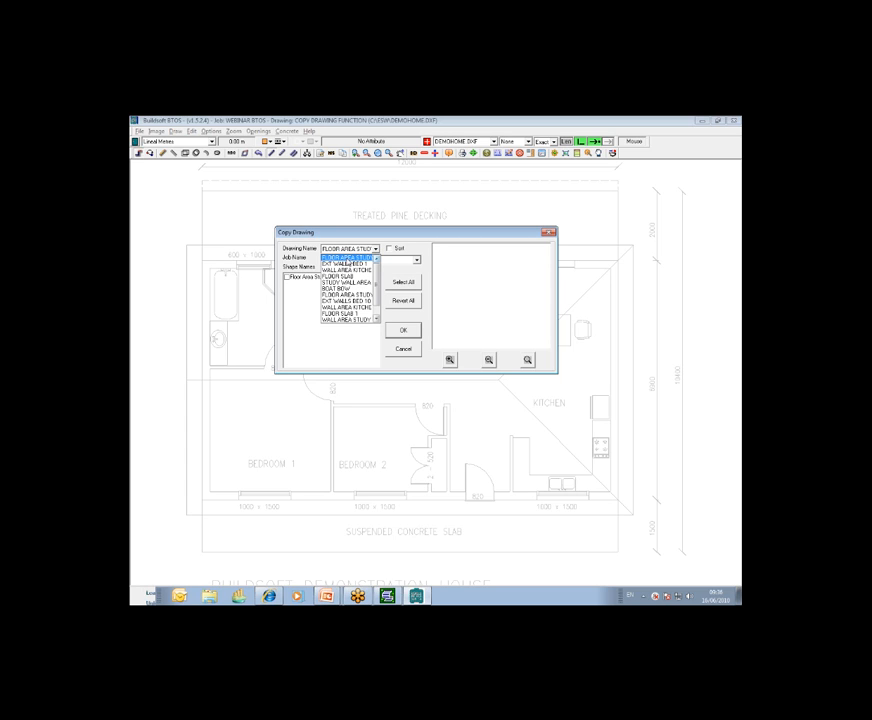
click(345, 257)
click(287, 277)
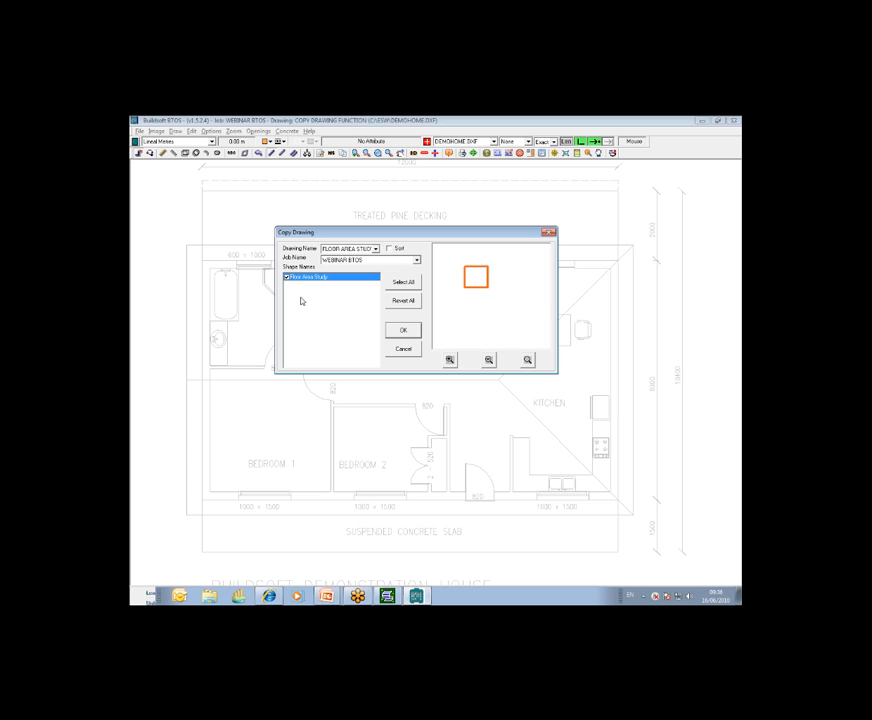
click(402, 330)
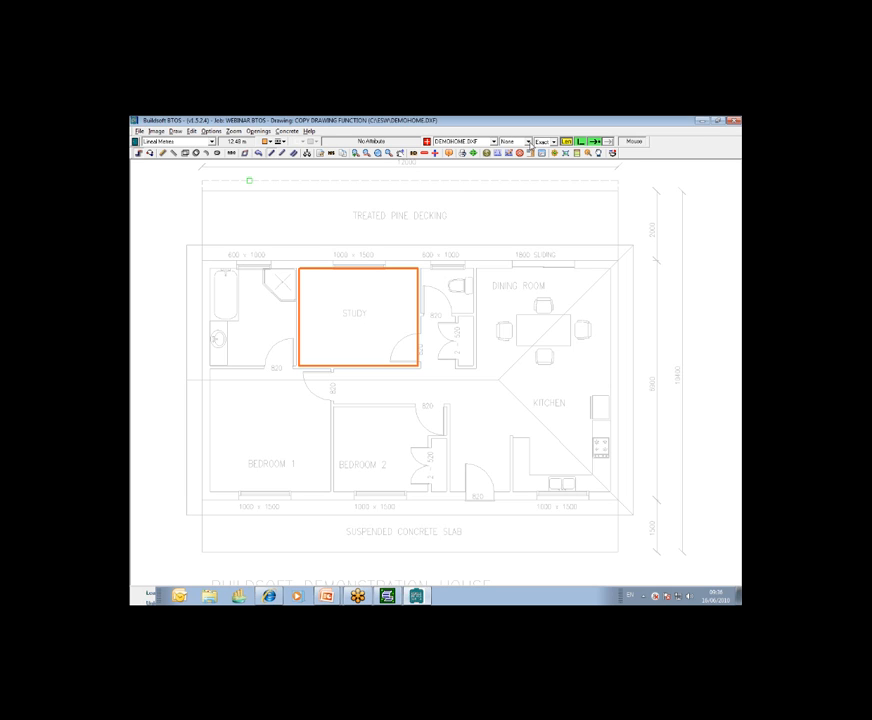
click(137, 143)
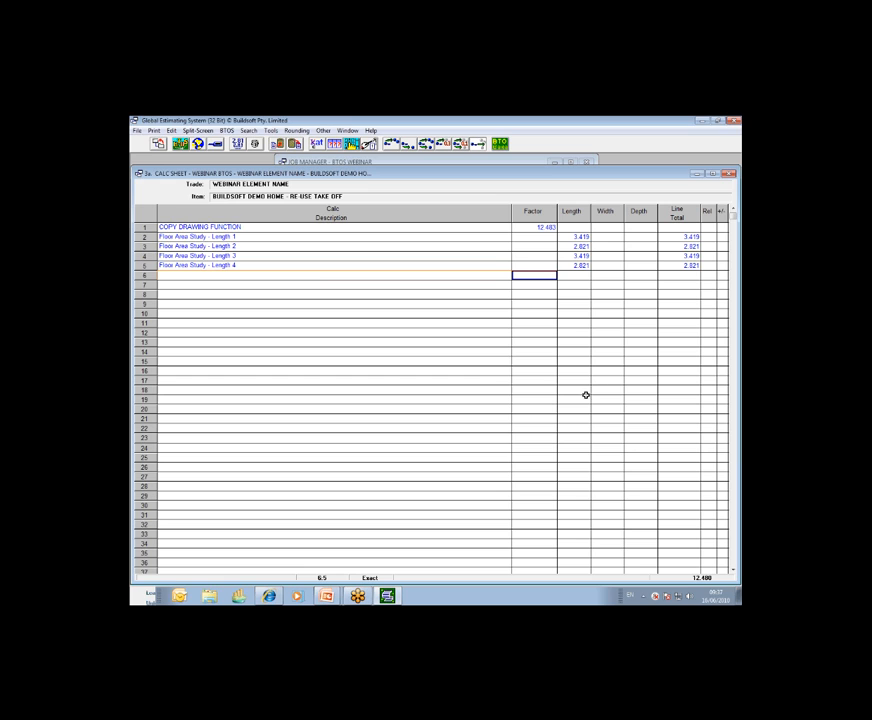
Step: Reopen the COPY DRAWING FUNCTION drawing from its Factor value on the calc sheet and start another drawing copy
click(545, 227)
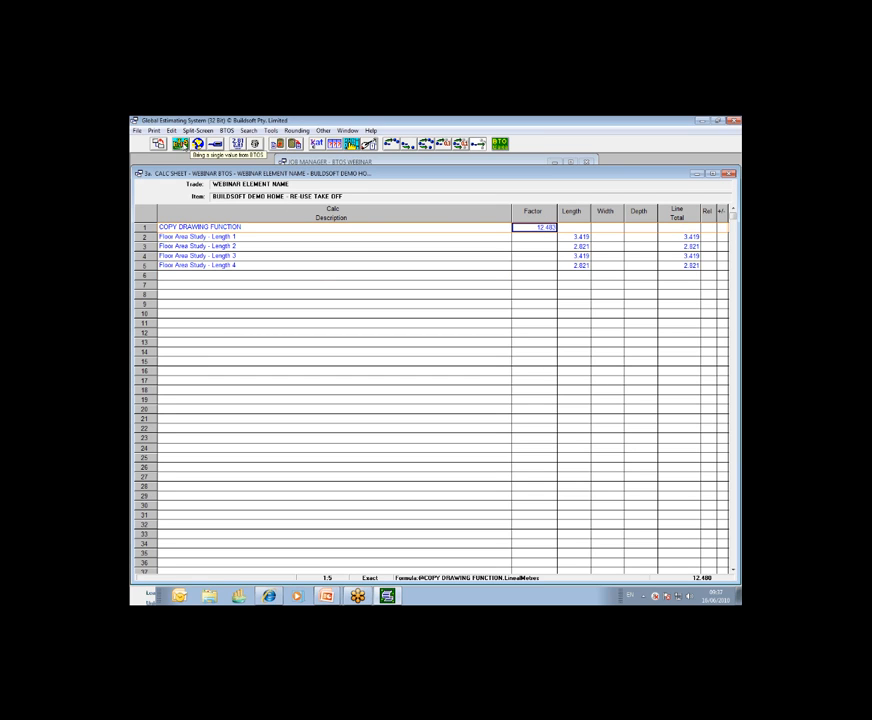
click(198, 144)
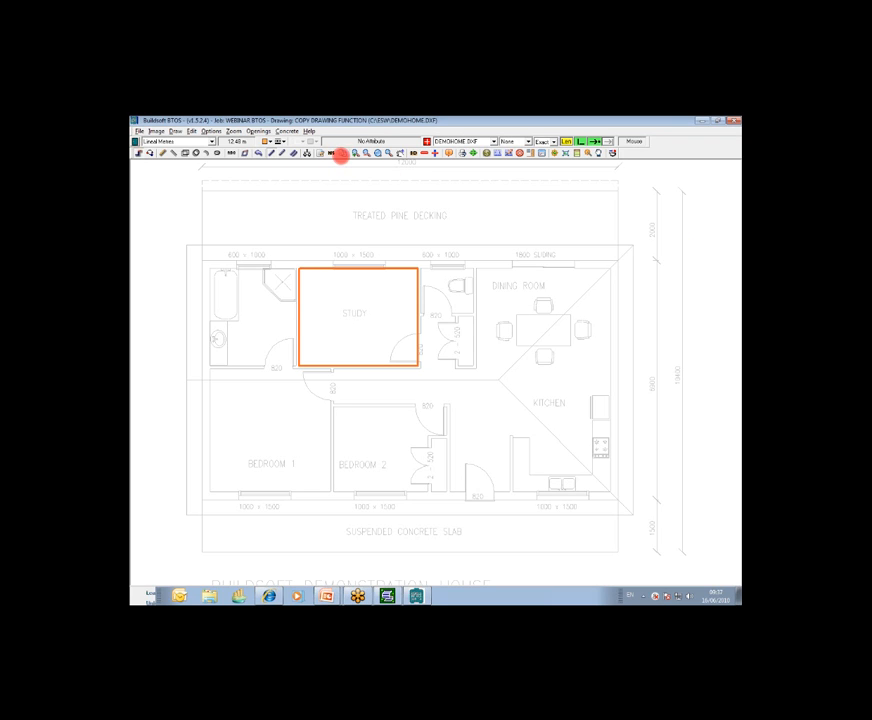
click(344, 156)
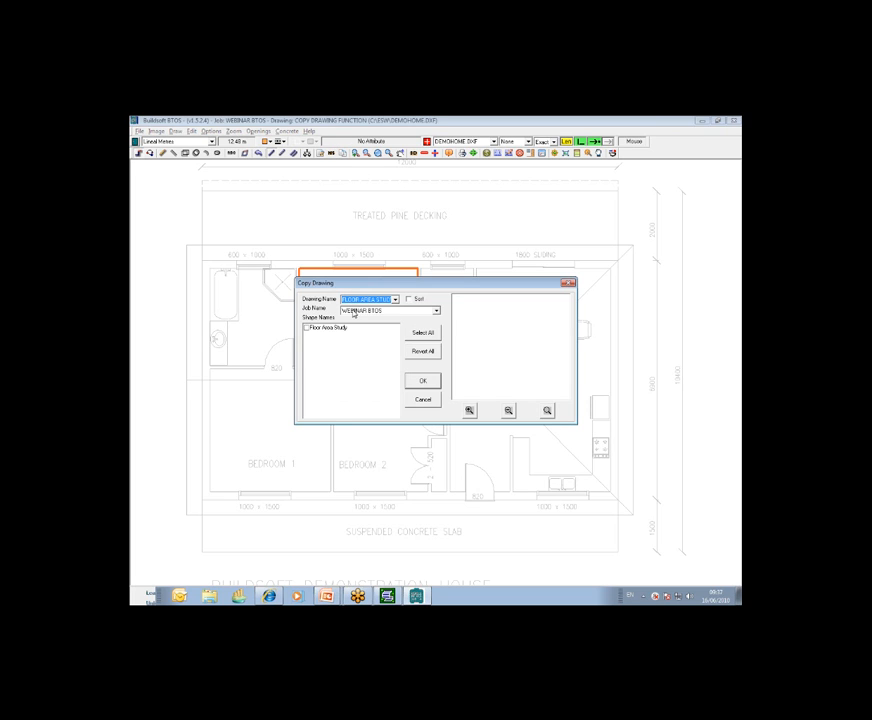
click(395, 300)
click(329, 318)
click(306, 329)
click(306, 329)
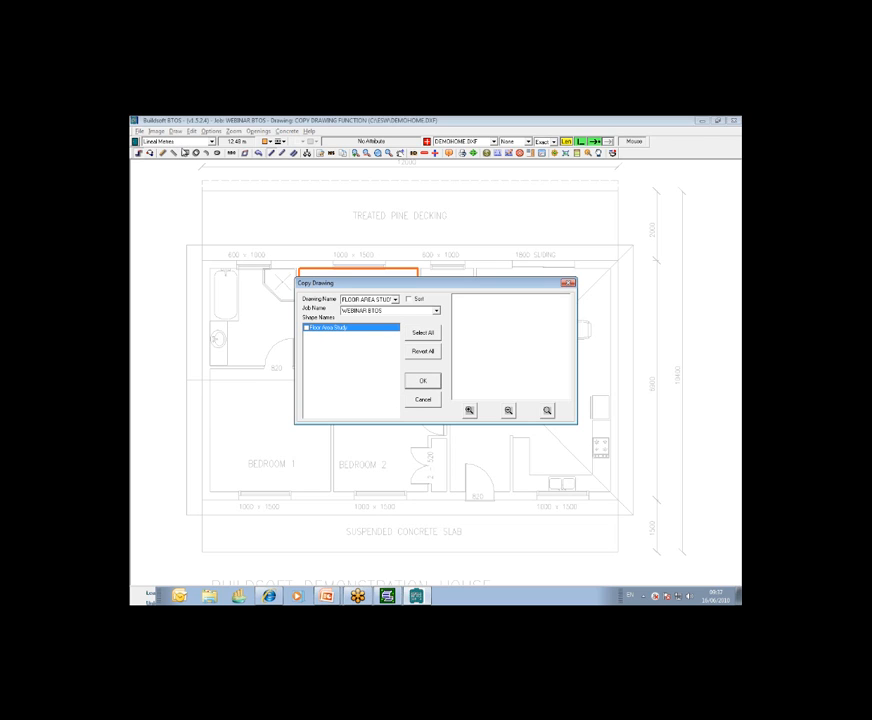
Step: Copy the Wall Area Kitchen Dining shape from the kitchen wall area drawing of the WEBINAR BTOS job
click(395, 300)
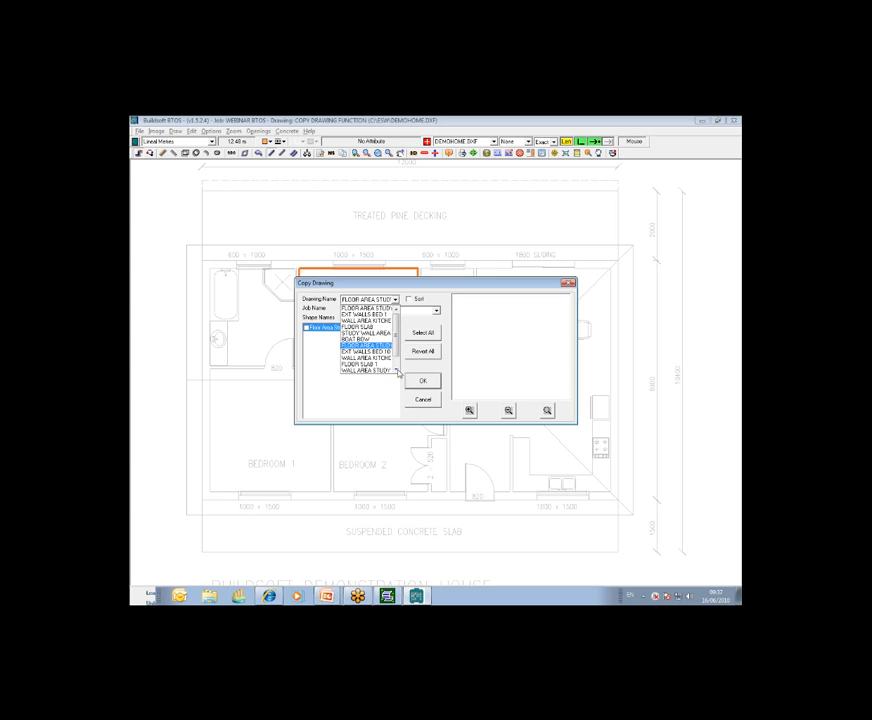
click(396, 370)
click(396, 370)
drag(396, 365, 398, 333)
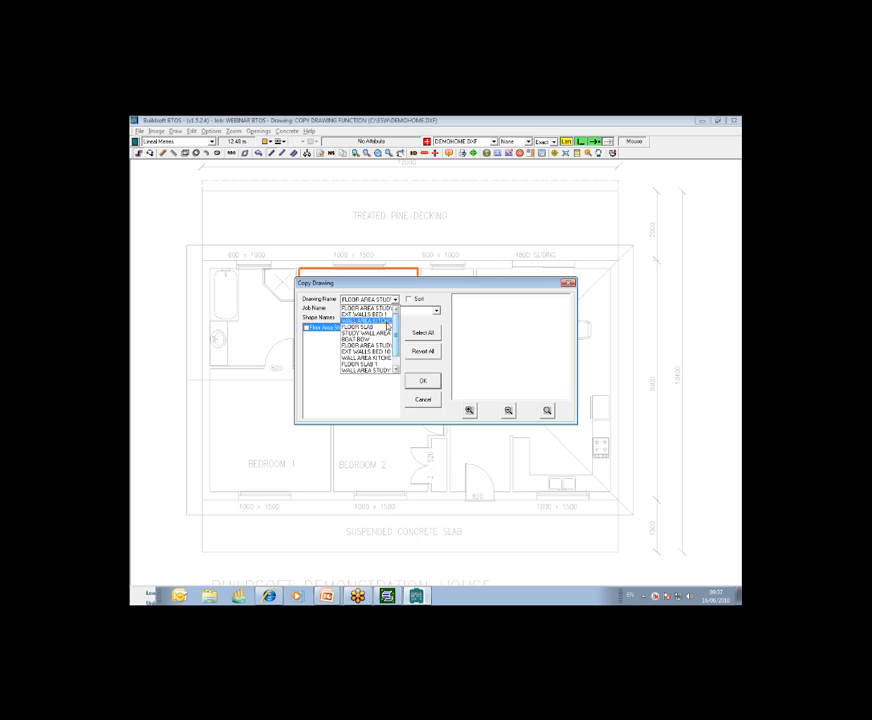
click(387, 325)
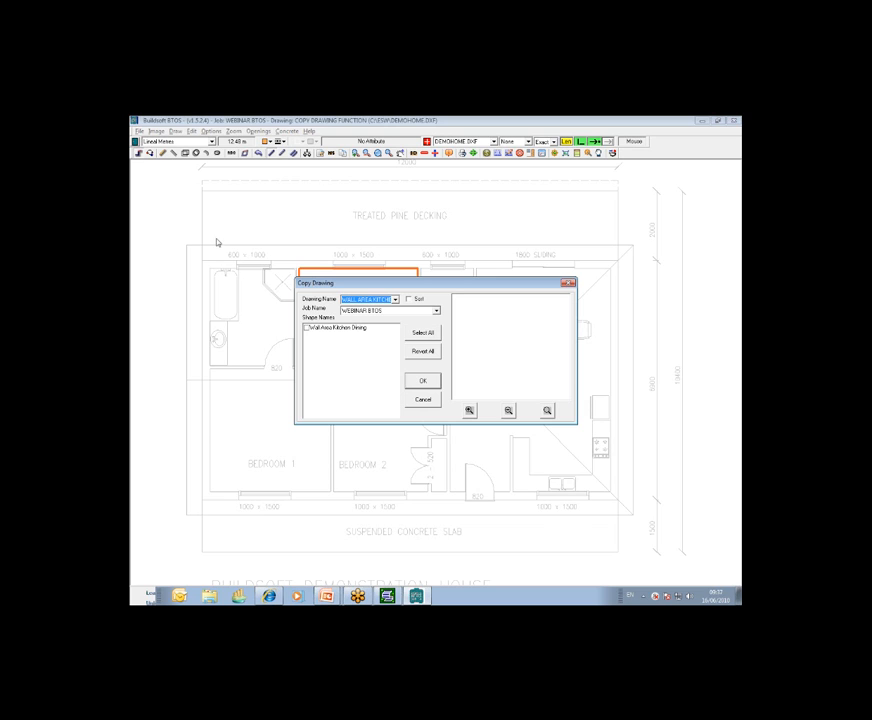
click(307, 328)
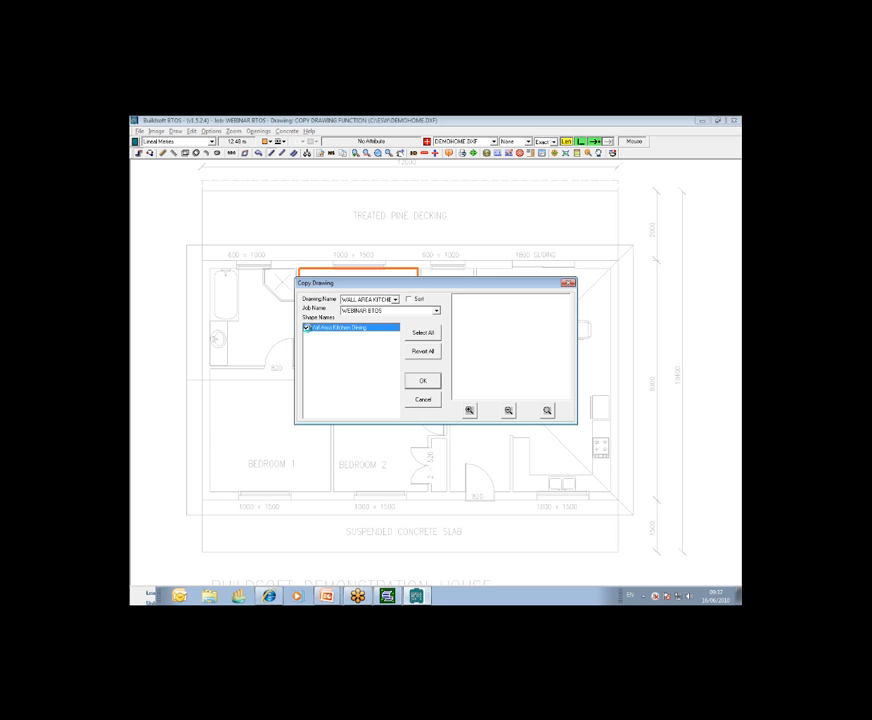
click(422, 382)
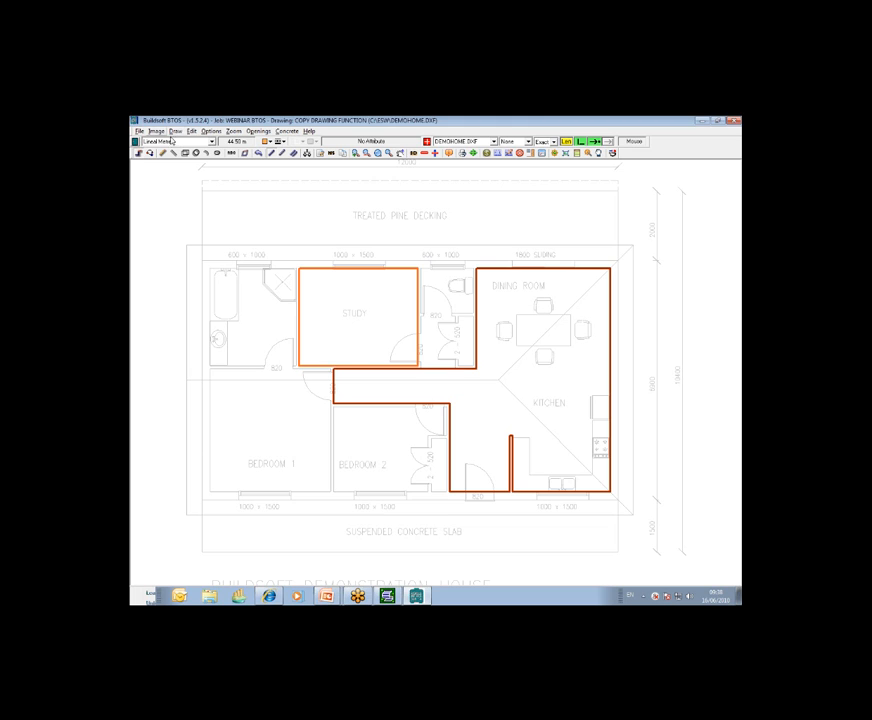
Step: Send the combined study and kitchen dining lengths to the calc sheet and reopen the COPY DRAWING FUNCTION drawing
click(135, 142)
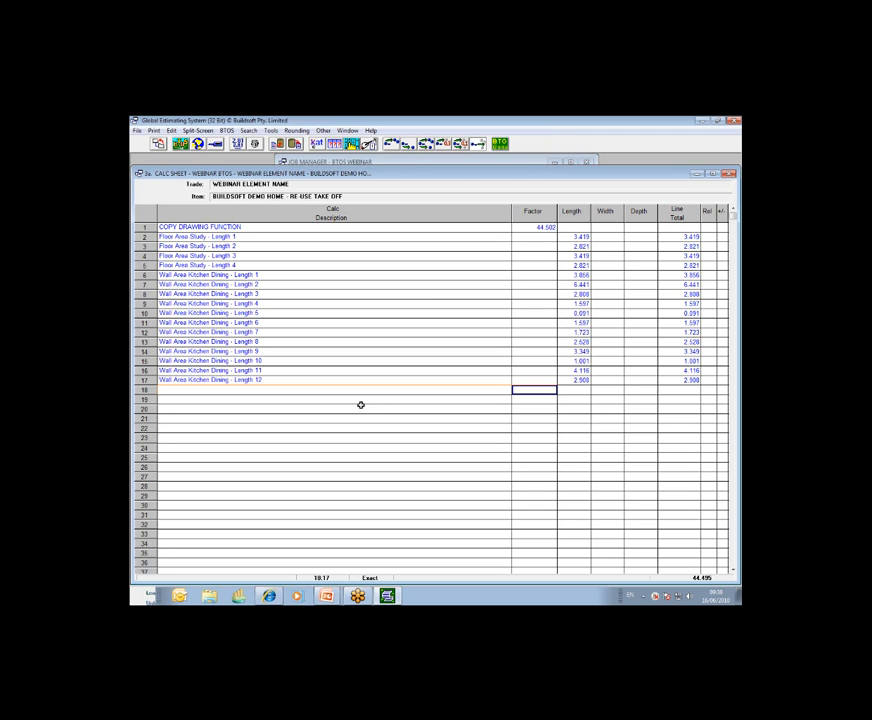
click(553, 228)
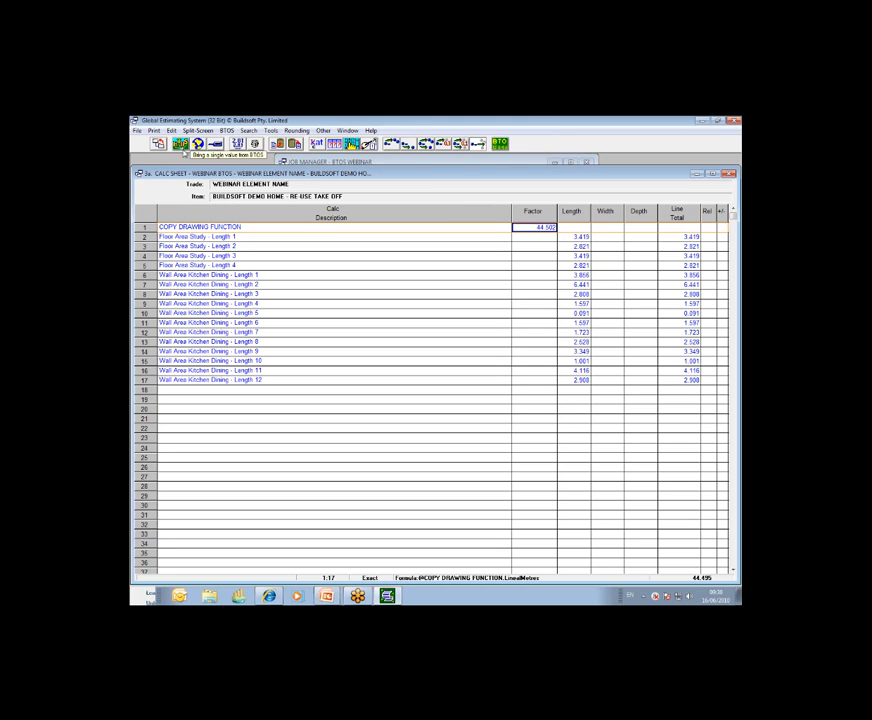
click(216, 151)
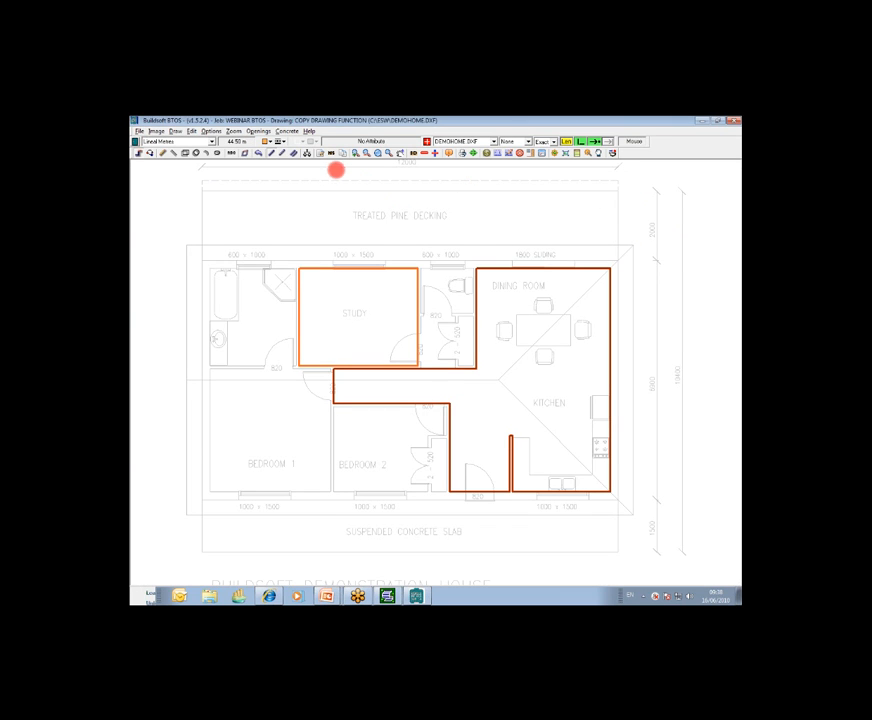
click(345, 155)
click(395, 299)
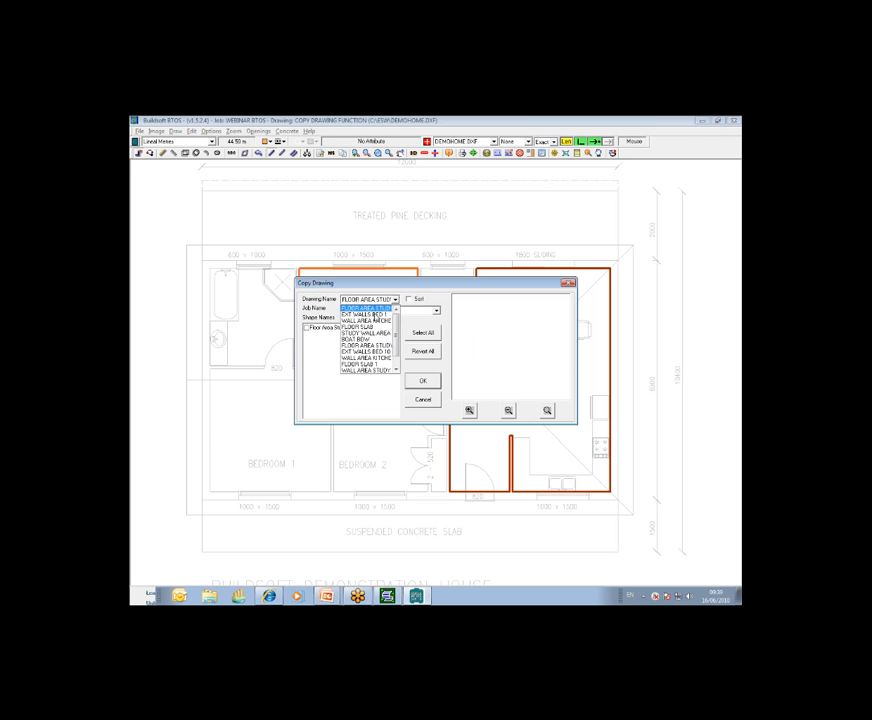
click(430, 297)
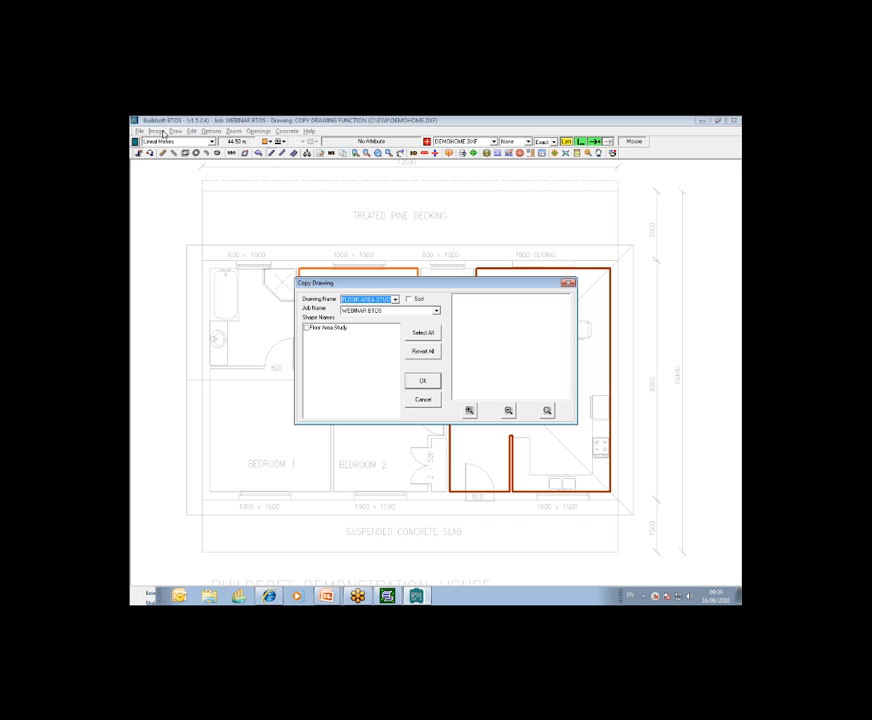
click(423, 400)
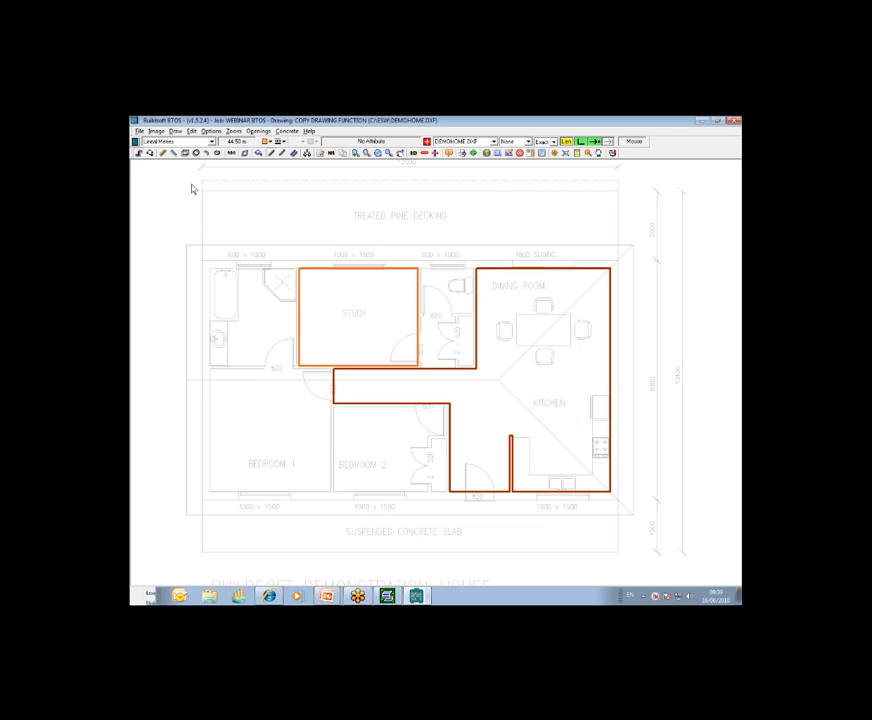